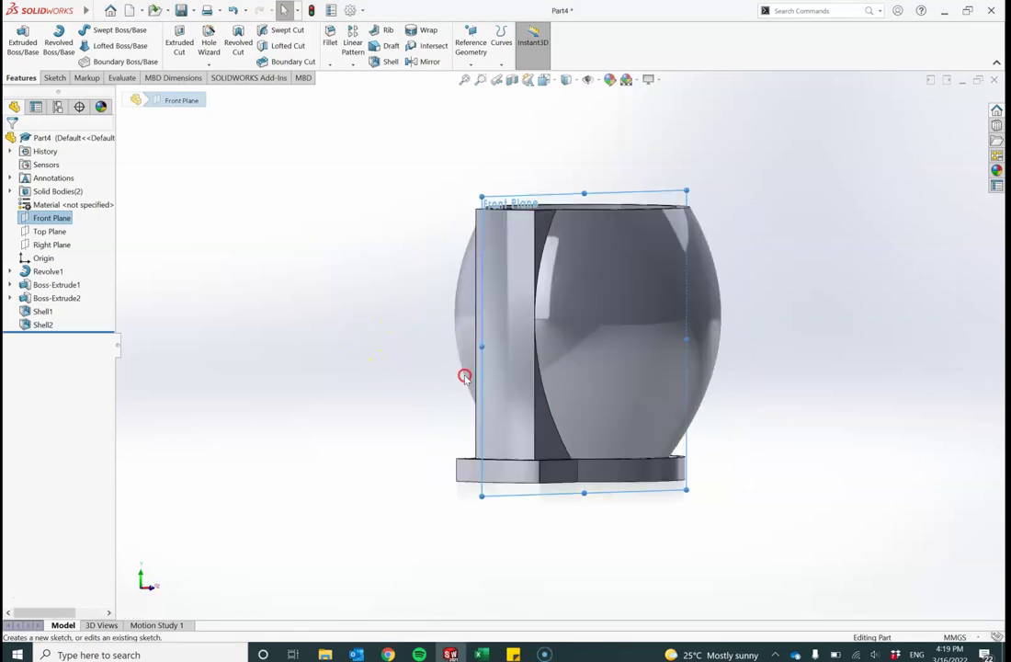
Step: Create Plane1 parallel to the Right Plane, offset about 142.7 mm with Flip offset checked
{"action": "mouse_move", "coordinate": [549, 366]}
{"action": "middle_mouse_down"}
{"action": "mouse_move", "coordinate": [592, 372]}
{"action": "mouse_move", "coordinate": [556, 366]}
{"action": "middle_mouse_up"}
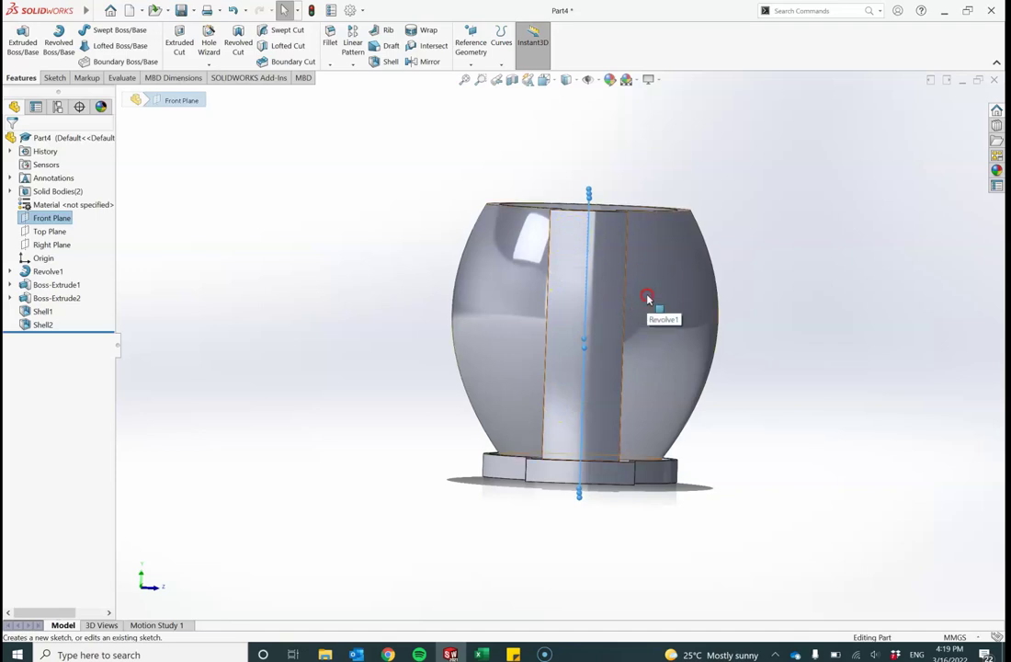
{"action": "mouse_move", "coordinate": [648, 293]}
{"action": "middle_mouse_down"}
{"action": "mouse_move", "coordinate": [612, 424]}
{"action": "mouse_move", "coordinate": [592, 366]}
{"action": "mouse_move", "coordinate": [632, 282]}
{"action": "mouse_move", "coordinate": [662, 259]}
{"action": "mouse_move", "coordinate": [722, 258]}
{"action": "mouse_move", "coordinate": [706, 329]}
{"action": "mouse_move", "coordinate": [670, 334]}
{"action": "mouse_move", "coordinate": [640, 287]}
{"action": "middle_mouse_up"}
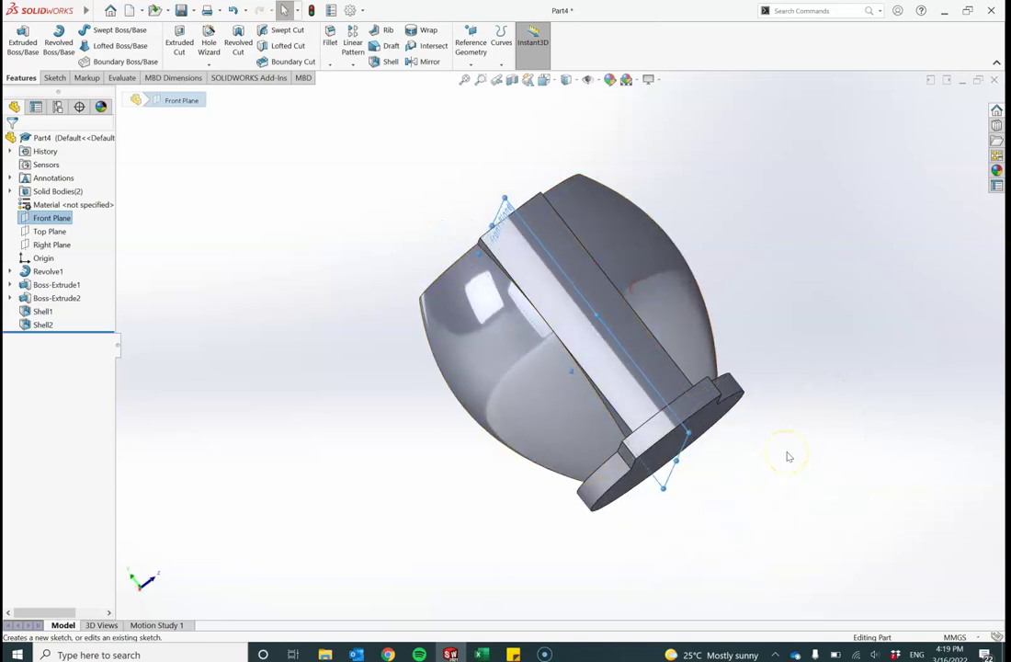
{"action": "key", "text": "ctrl+1"}
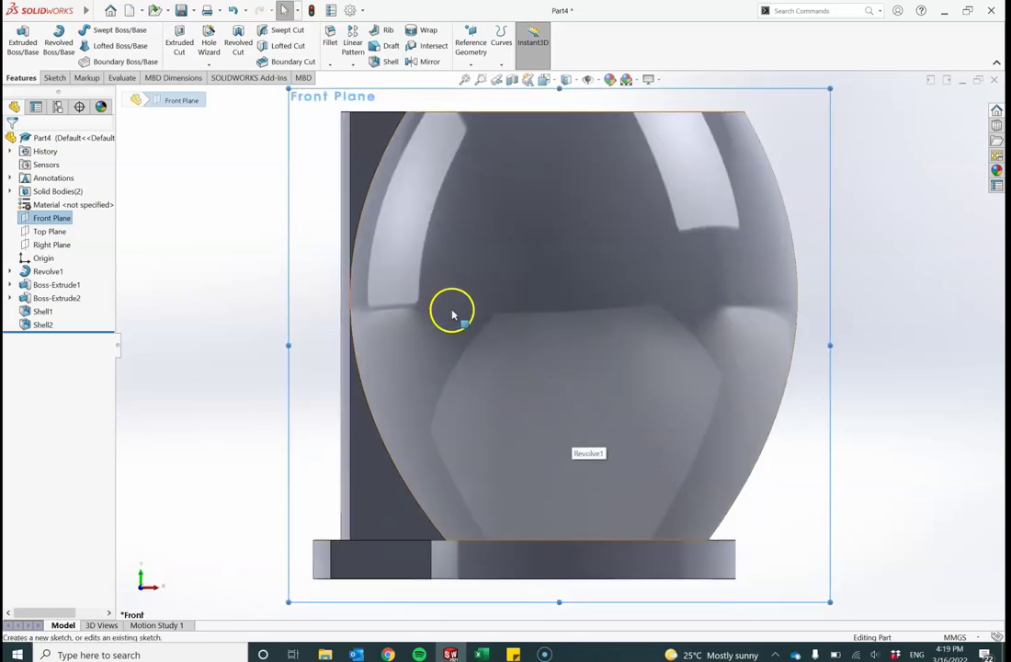
{"action": "scroll", "coordinate": [453, 315], "scroll_direction": "down", "scroll_amount": 2}
{"action": "scroll", "coordinate": [451, 311], "scroll_direction": "up", "scroll_amount": 4}
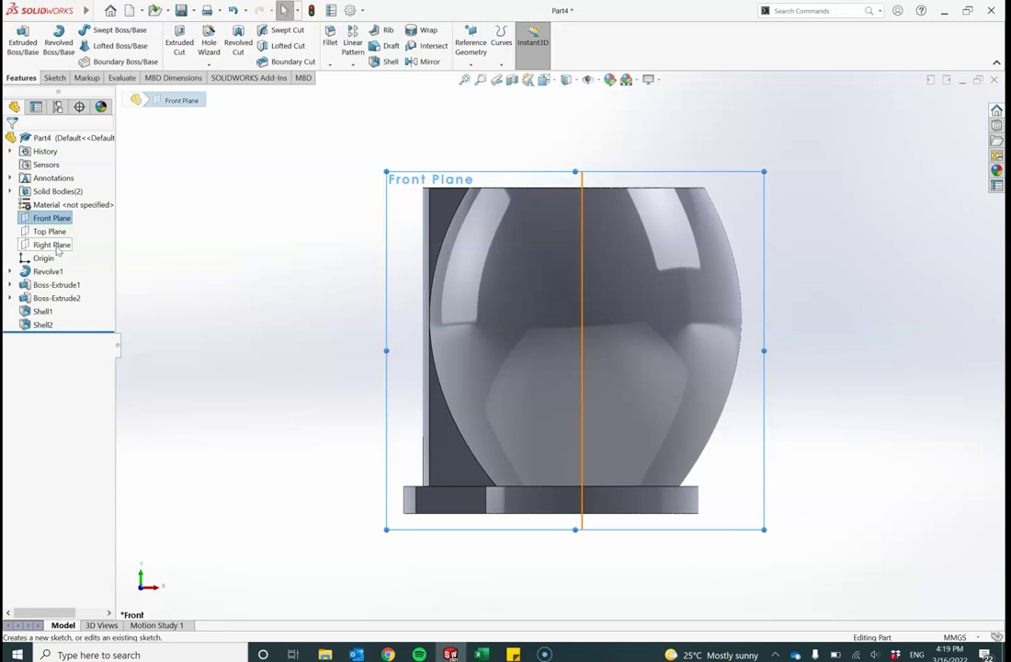
{"action": "left_click", "coordinate": [53, 244]}
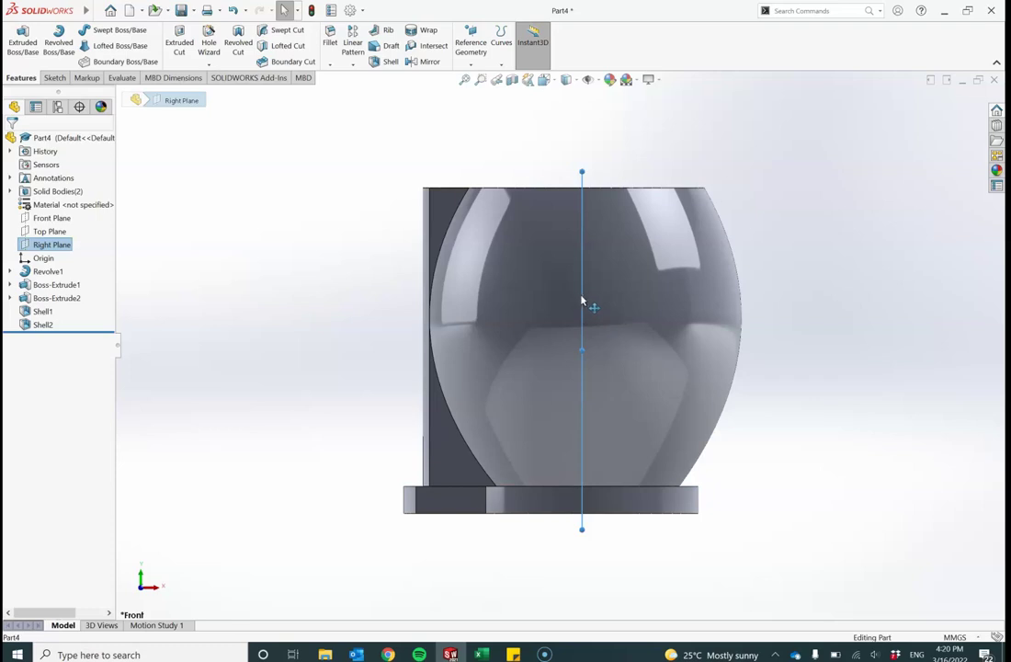
{"action": "left_click_drag", "start_coordinate": [581, 301], "coordinate": [388, 317], "text": "ctrl"}
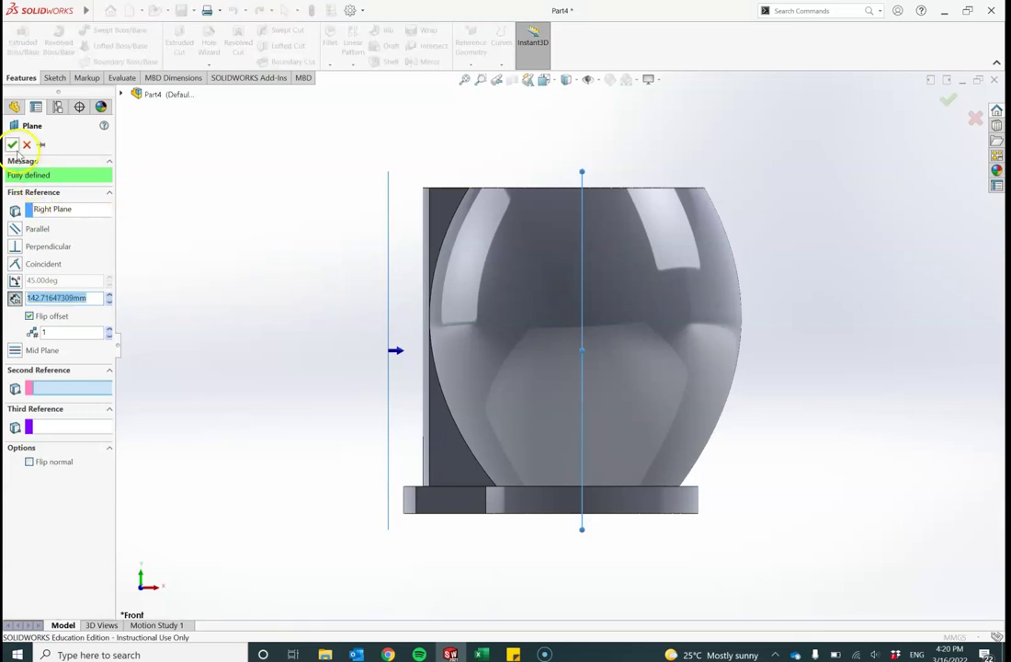
{"action": "left_click", "coordinate": [12, 144]}
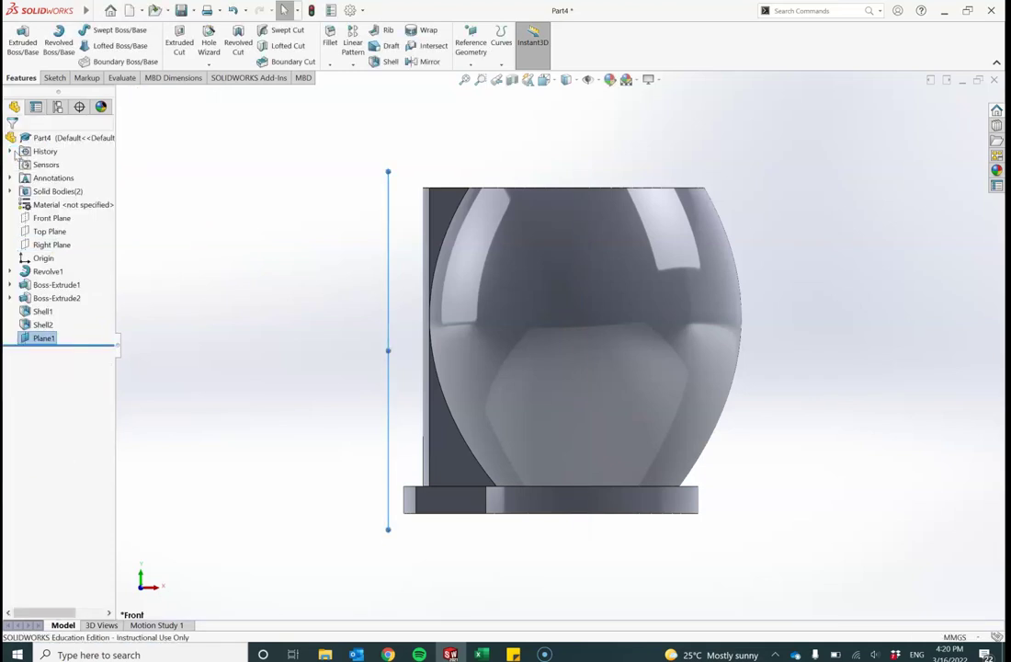
{"action": "key", "text": "ctrl+8"}
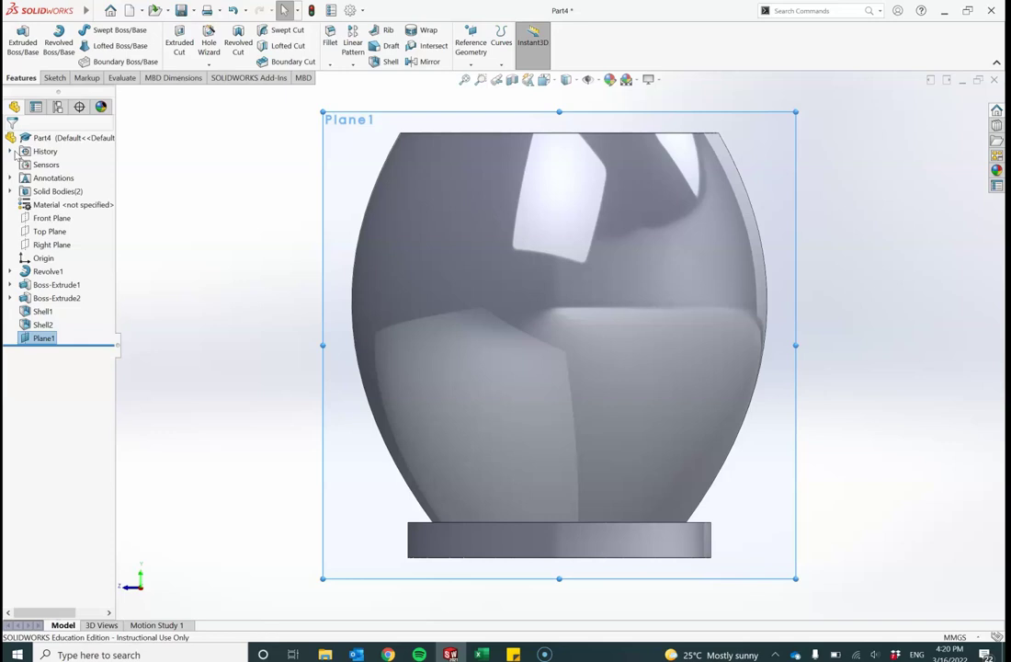
{"action": "key", "text": "ctrl+1"}
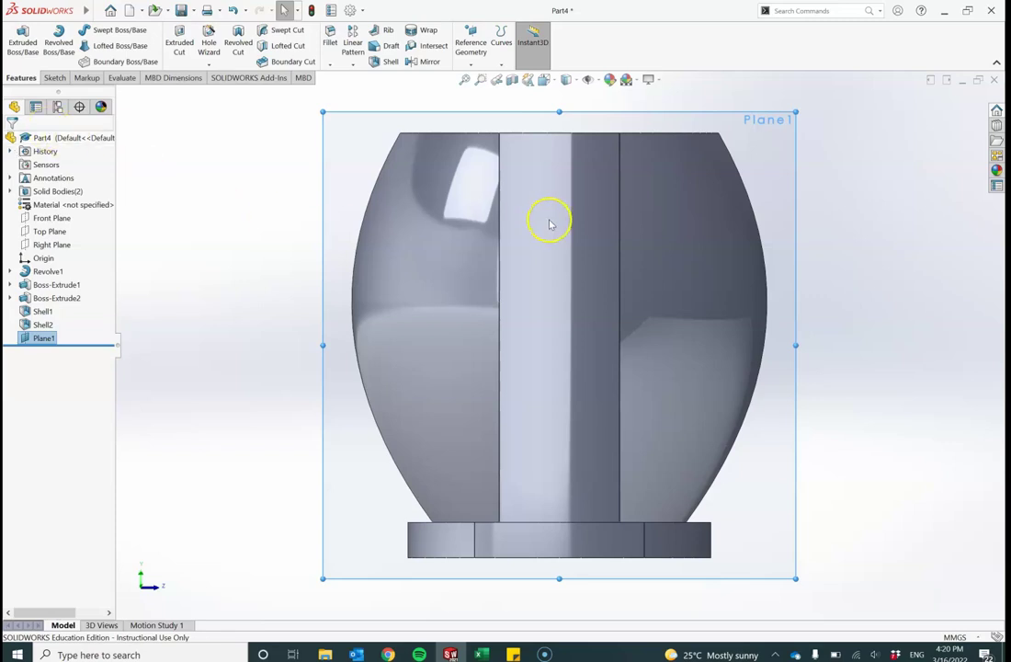
{"action": "middle_click_drag", "start_coordinate": [549, 221], "coordinate": [517, 361]}
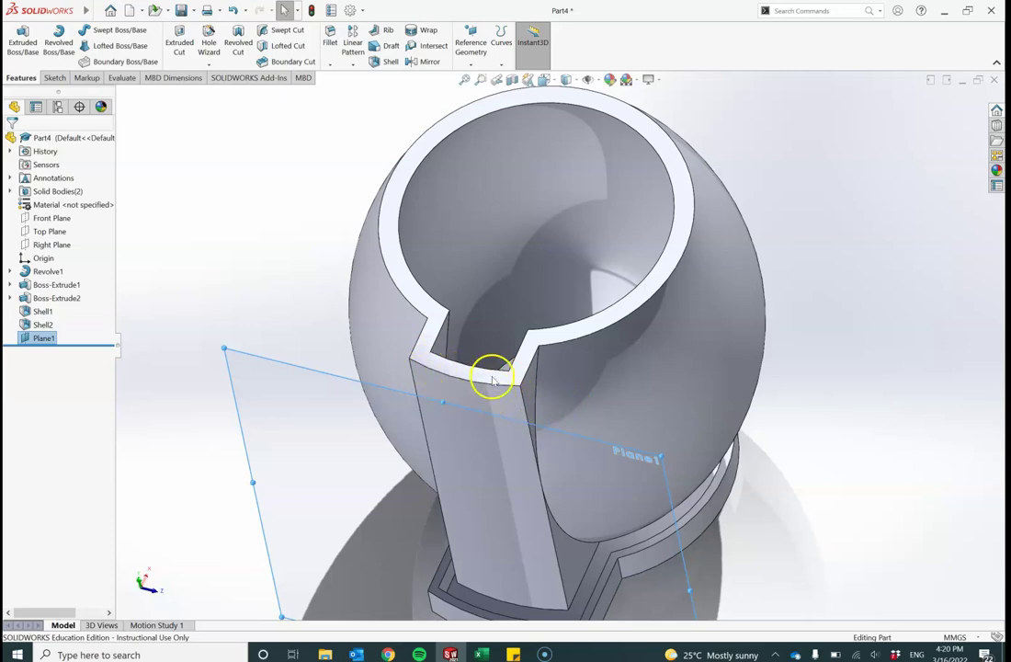
{"action": "left_click", "coordinate": [439, 372]}
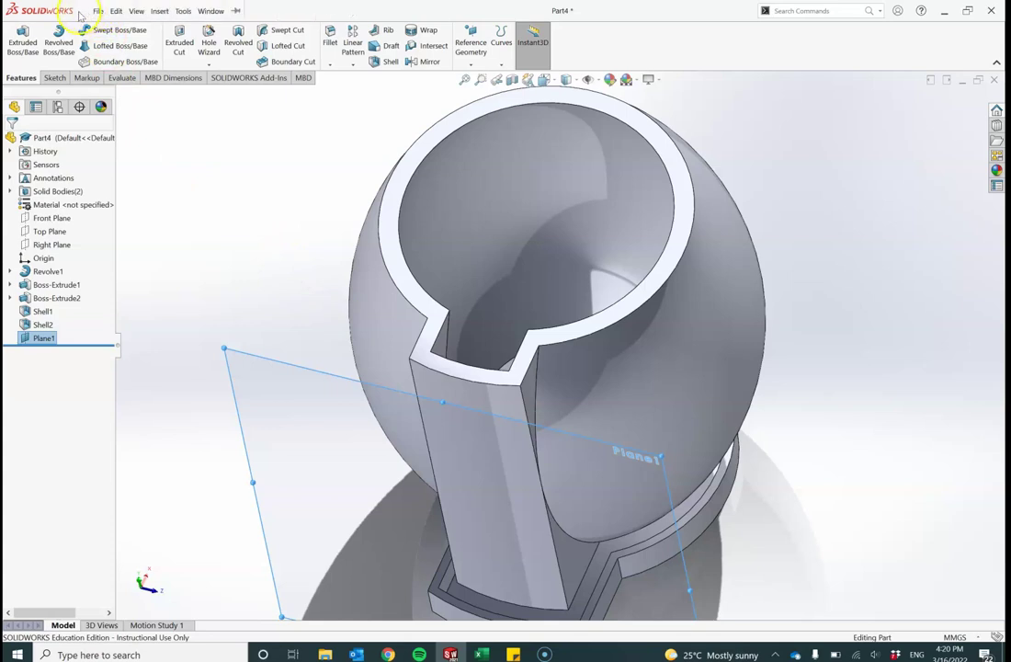
Step: Launch Offset Surface from the Insert > Surface menu, defaulting to 10.00 mm
{"action": "left_click", "coordinate": [97, 12]}
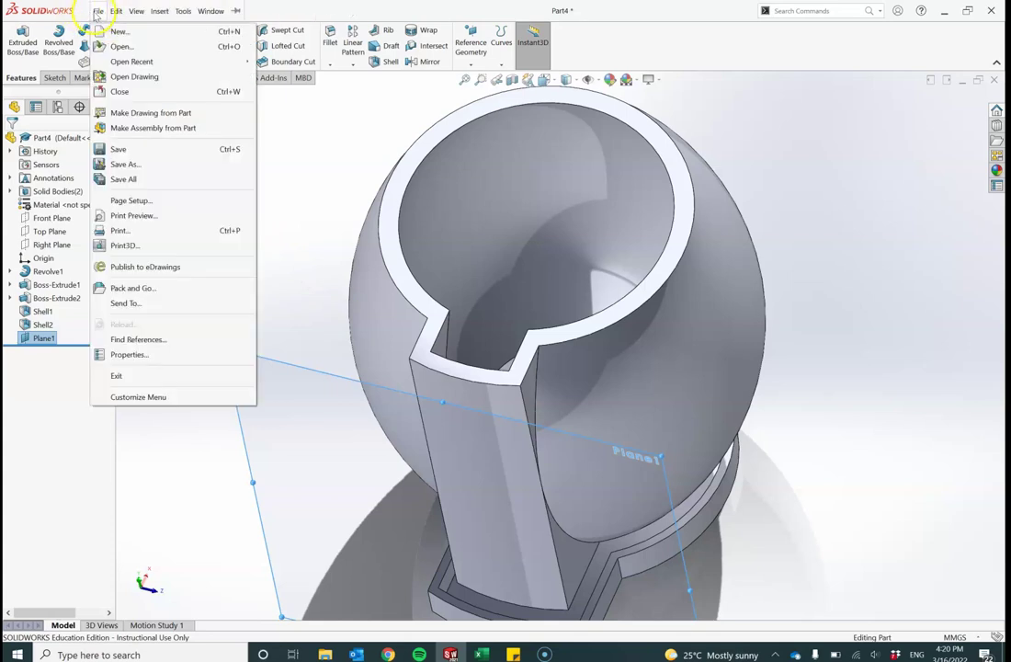
{"action": "left_click", "coordinate": [157, 11]}
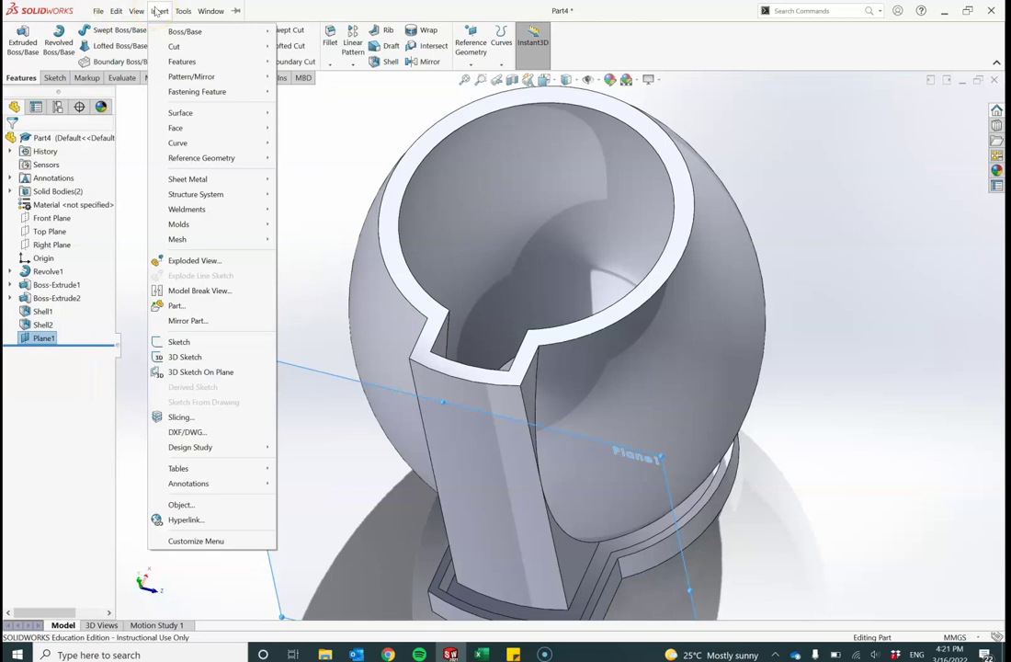
{"action": "left_click", "coordinate": [322, 142]}
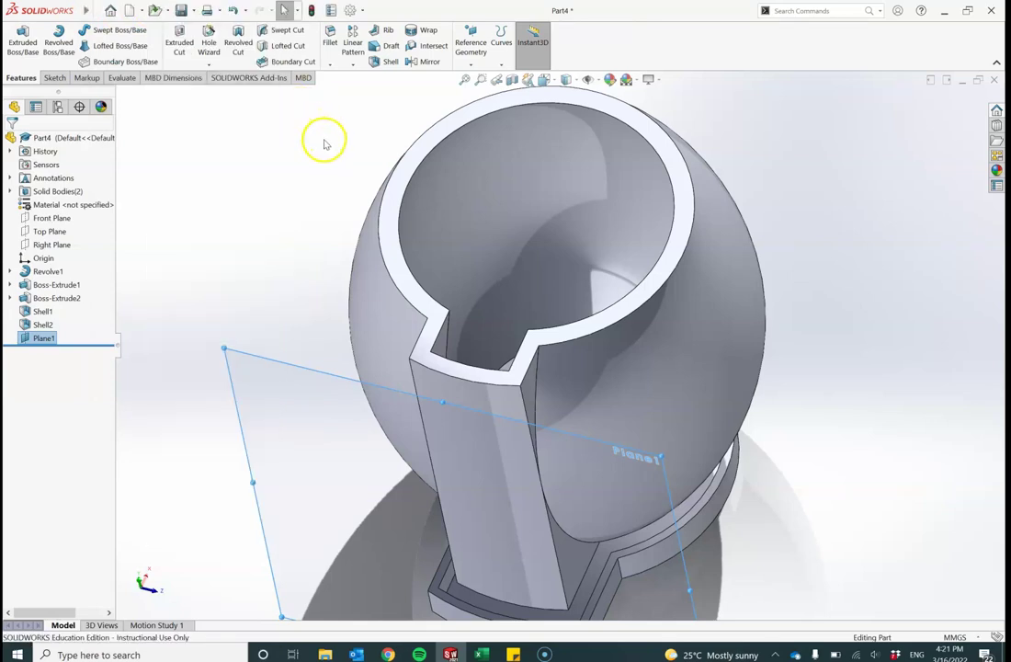
{"action": "left_click", "coordinate": [98, 11]}
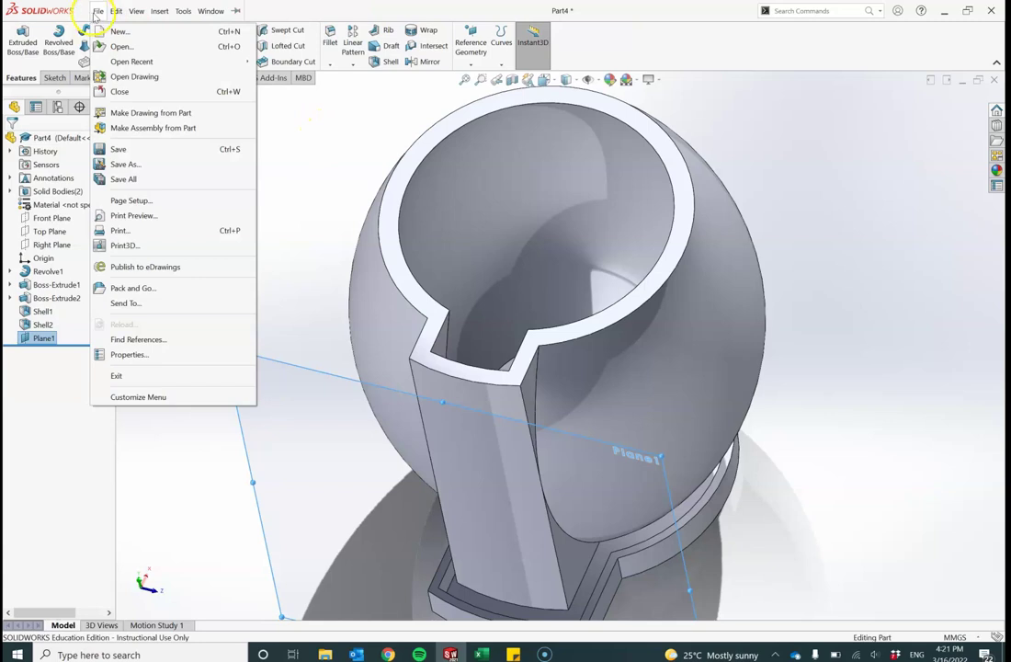
{"action": "left_click", "coordinate": [160, 11]}
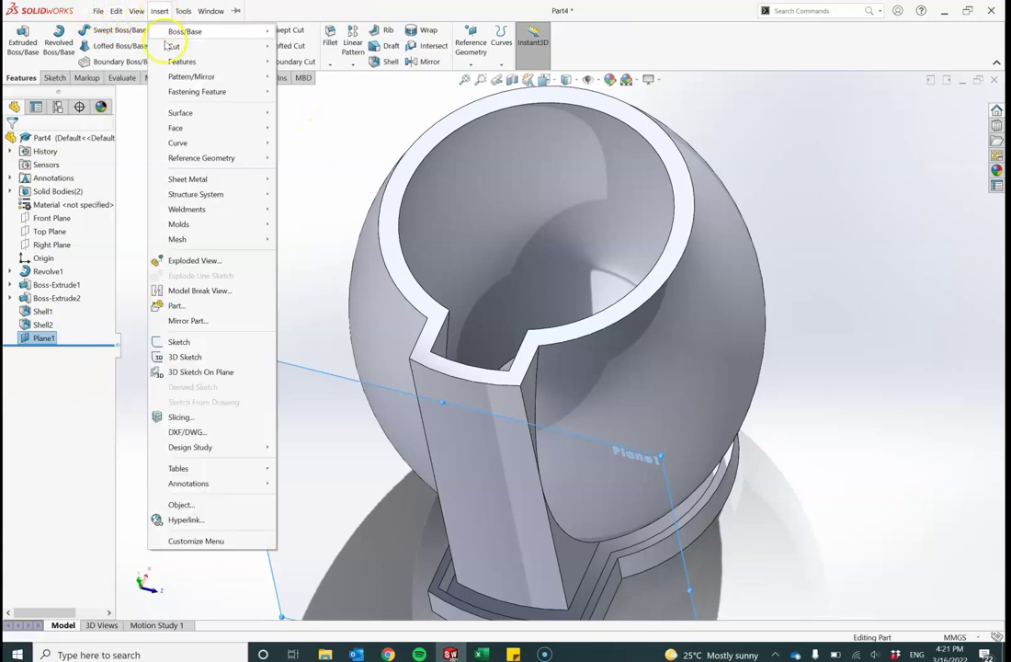
{"action": "mouse_move", "coordinate": [182, 114]}
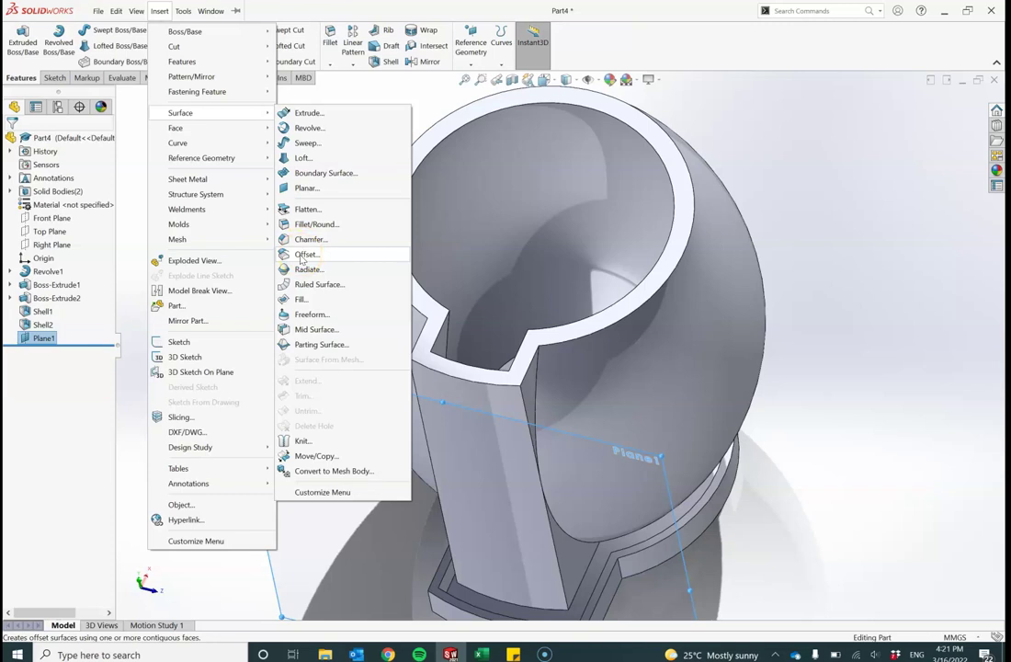
{"action": "left_click", "coordinate": [305, 254]}
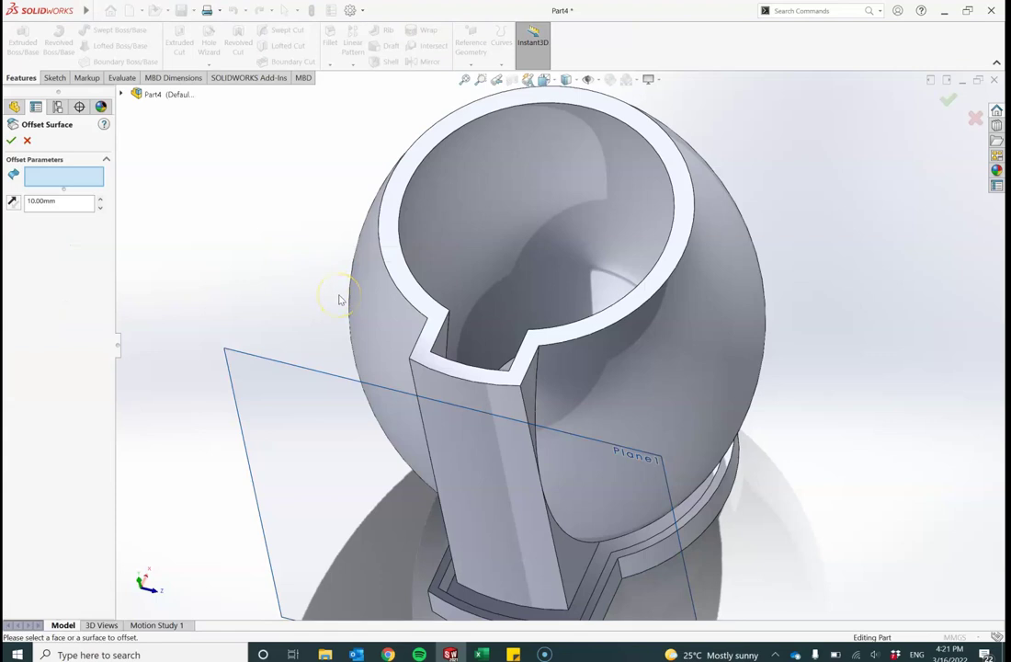
Step: Offset the slot's flat wall face 3 mm in the reversed direction as Surface-Offset1
{"action": "middle_click_drag", "start_coordinate": [339, 299], "coordinate": [363, 240]}
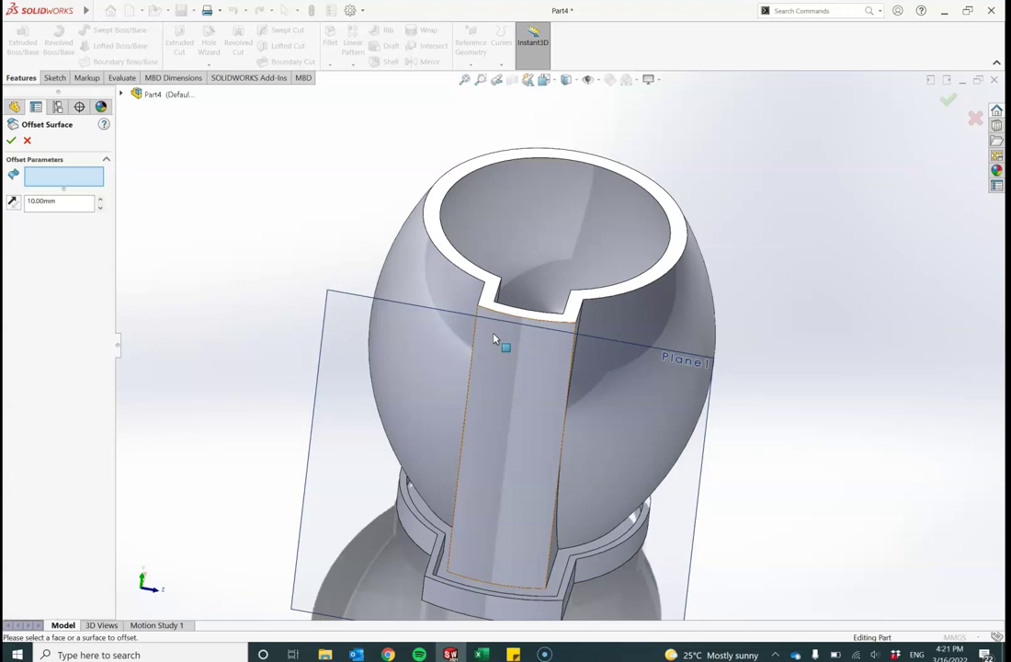
{"action": "left_click", "coordinate": [494, 338]}
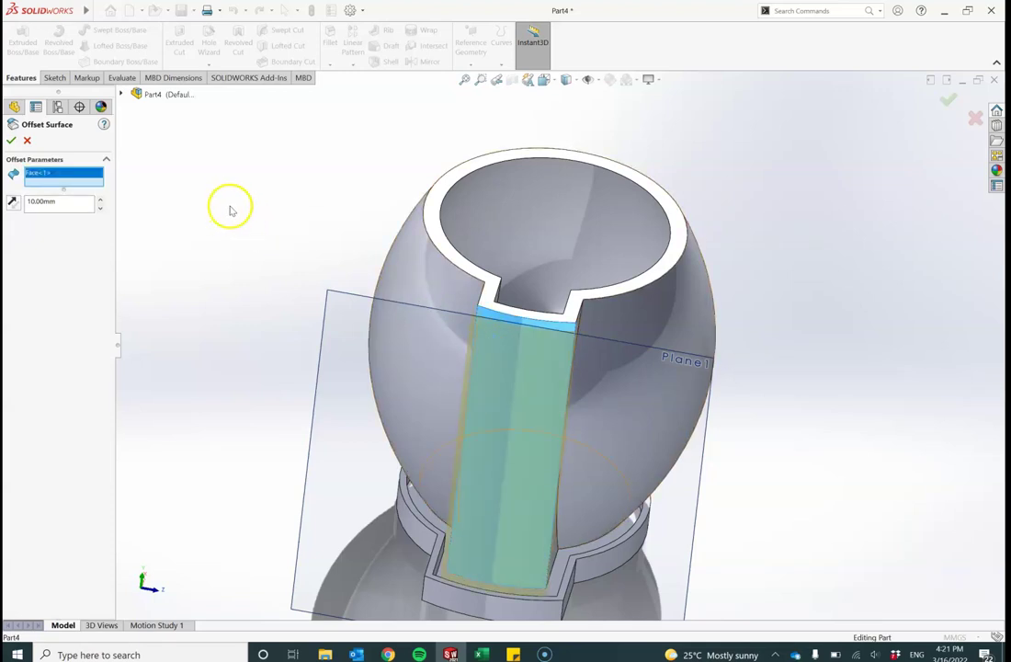
{"action": "middle_click_drag", "start_coordinate": [230, 210], "coordinate": [200, 308]}
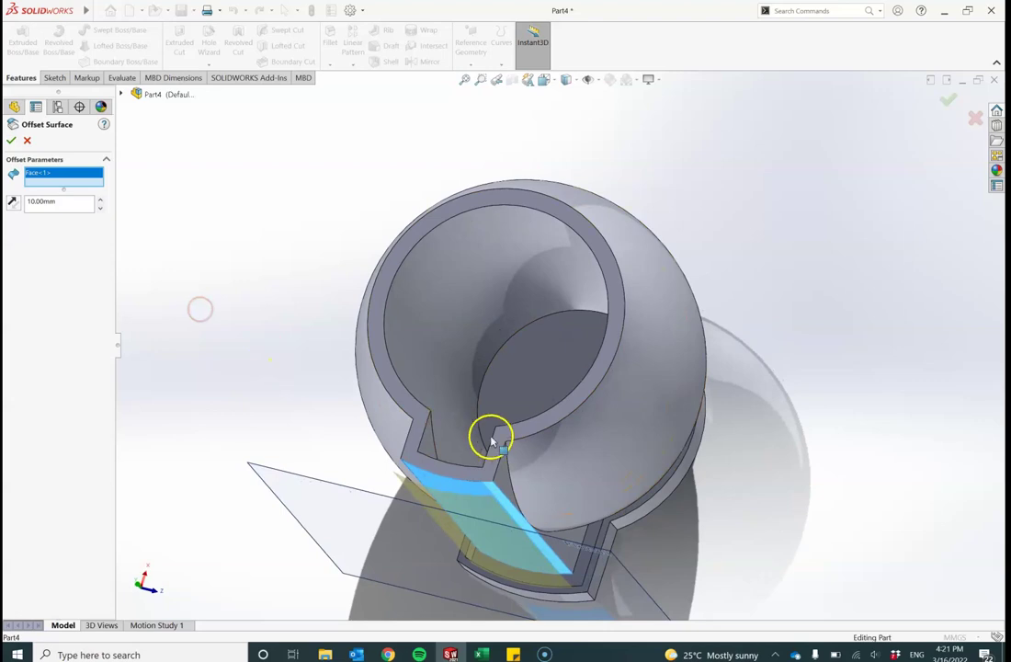
{"action": "scroll", "coordinate": [498, 442], "scroll_direction": "down", "scroll_amount": 2}
{"action": "scroll", "coordinate": [497, 443], "scroll_direction": "up", "scroll_amount": 2}
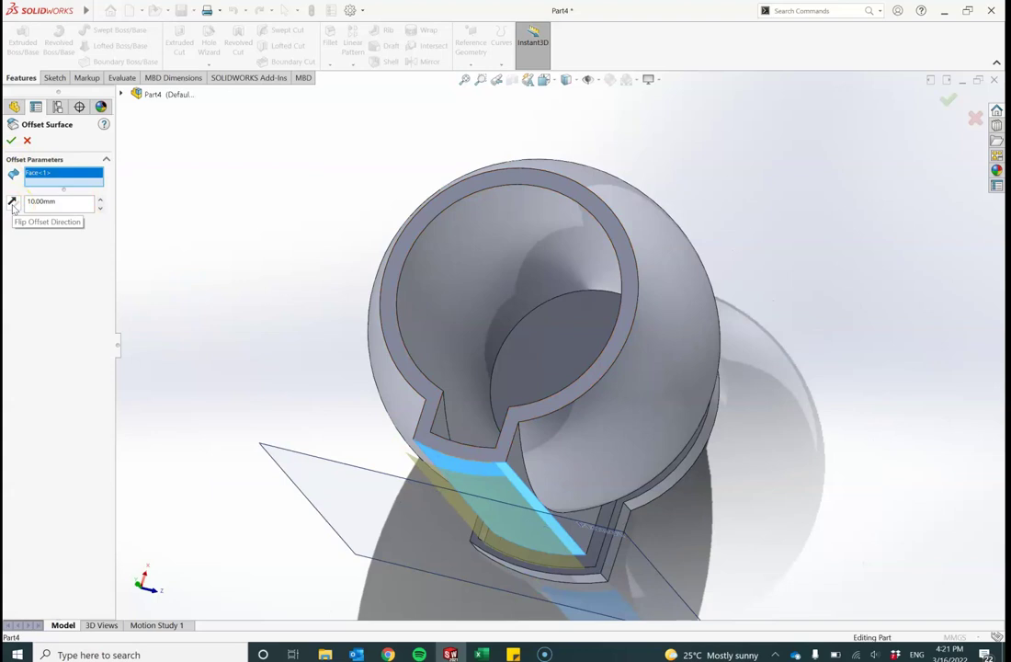
{"action": "left_click", "coordinate": [13, 206]}
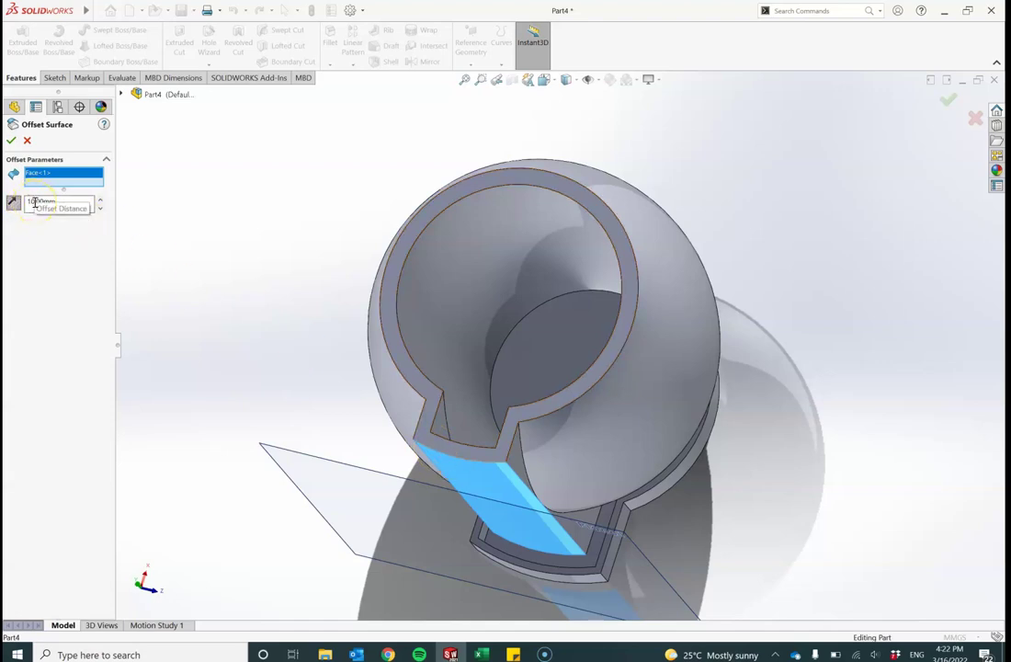
{"action": "left_click", "coordinate": [34, 203]}
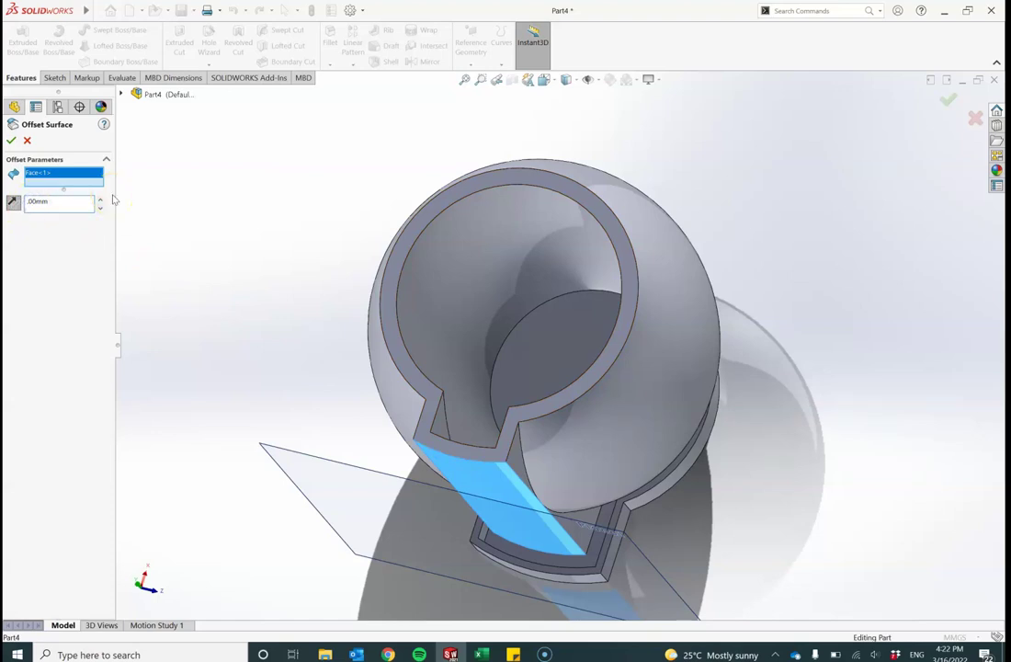
{"action": "type", "text": "3"}
{"action": "left_click", "coordinate": [11, 140]}
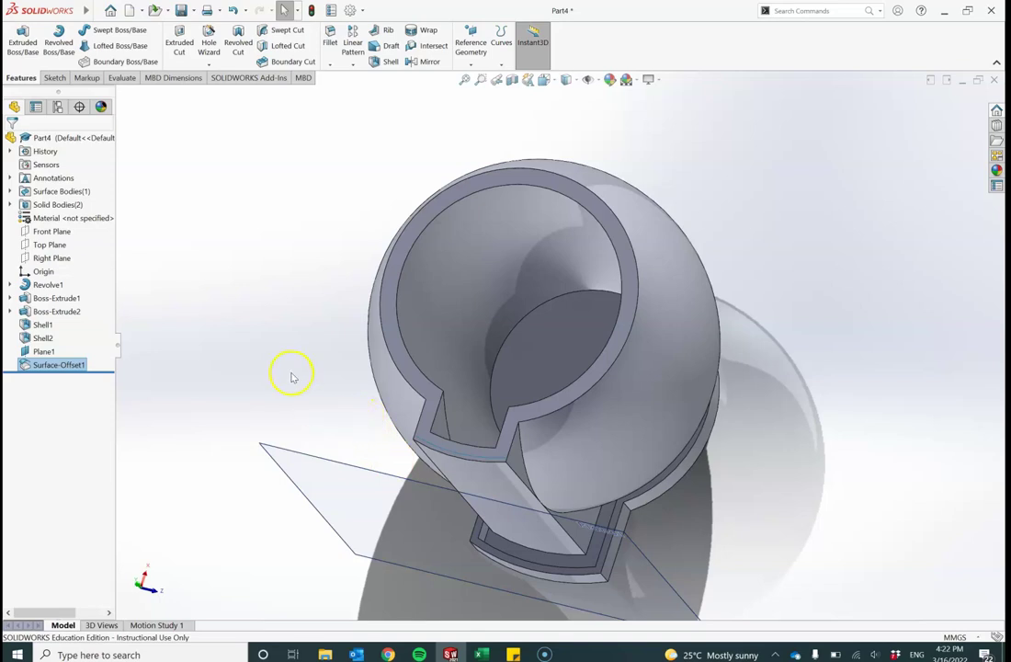
Step: Orbit the pot upright and view Normal To Plane1, flipped to face the slot wall
{"action": "middle_click_drag", "start_coordinate": [285, 380], "coordinate": [308, 173]}
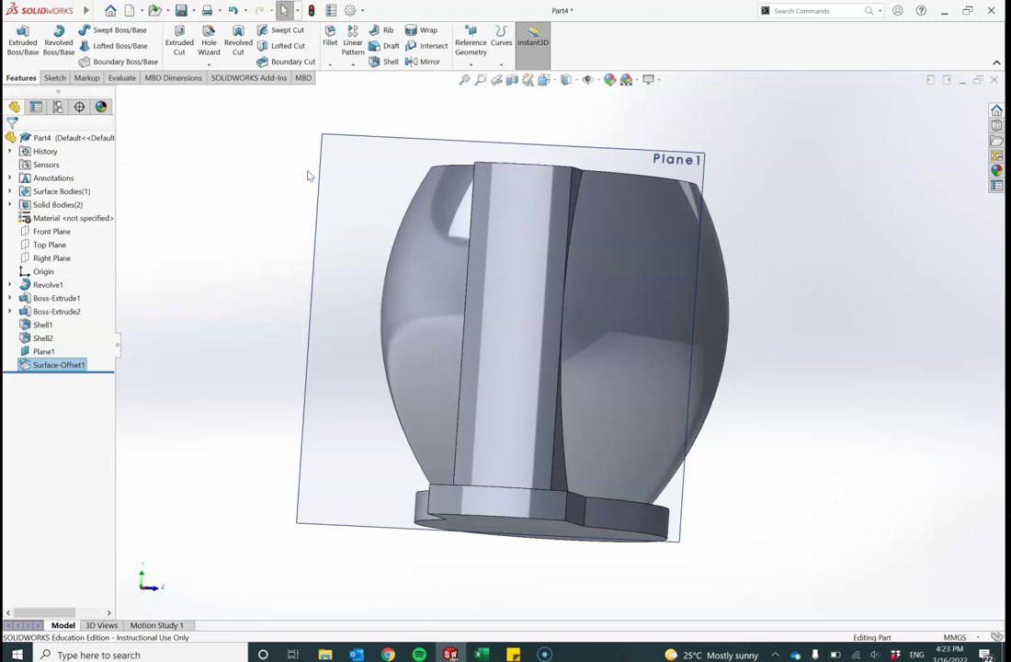
{"action": "key", "text": "ctrl+8"}
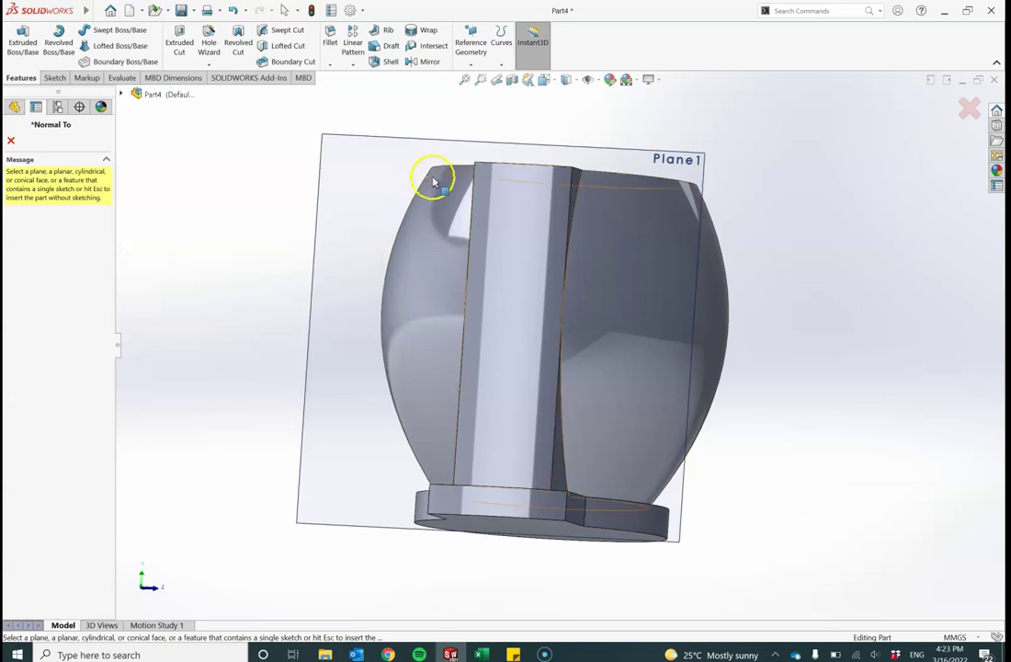
{"action": "left_click", "coordinate": [417, 144]}
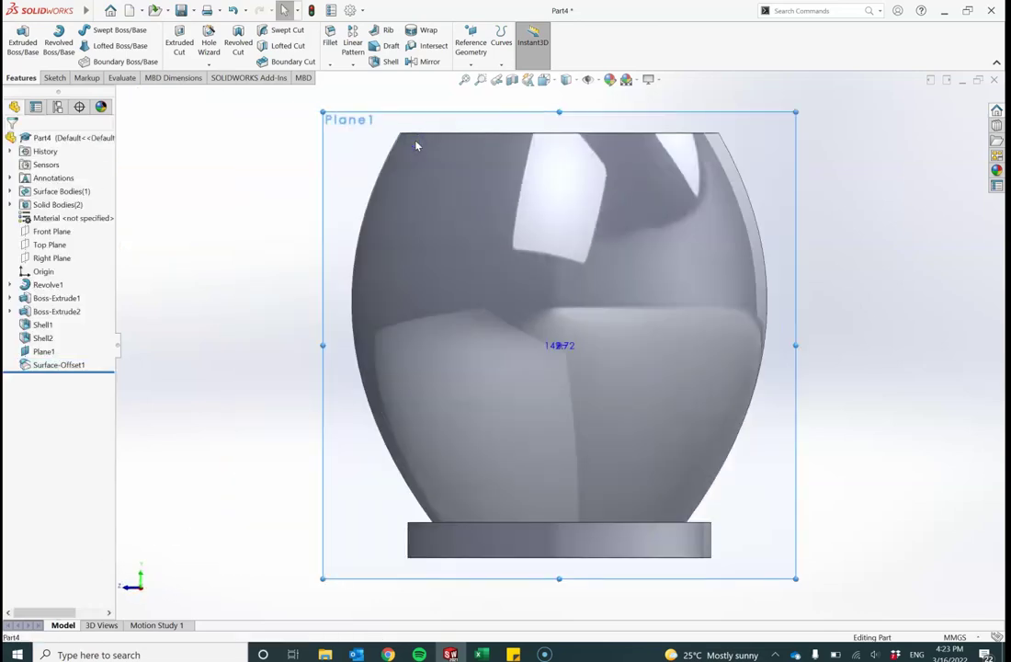
{"action": "key", "text": "ctrl+8"}
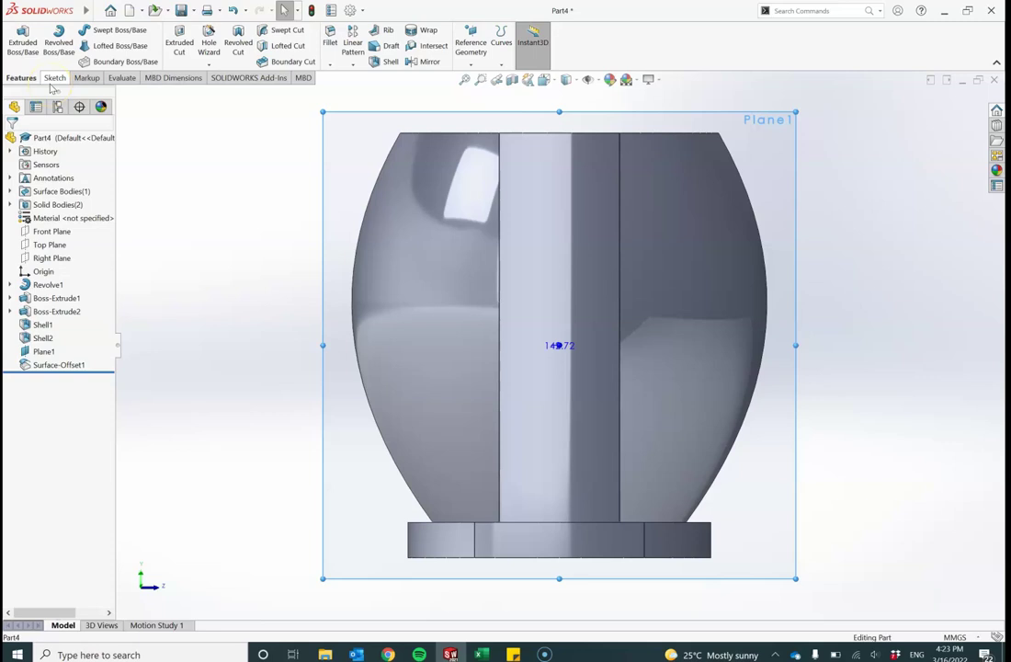
Step: Sketch a horizontal centerline, about 62.99 mm long, across the slot wall on Plane1
{"action": "left_click", "coordinate": [52, 81]}
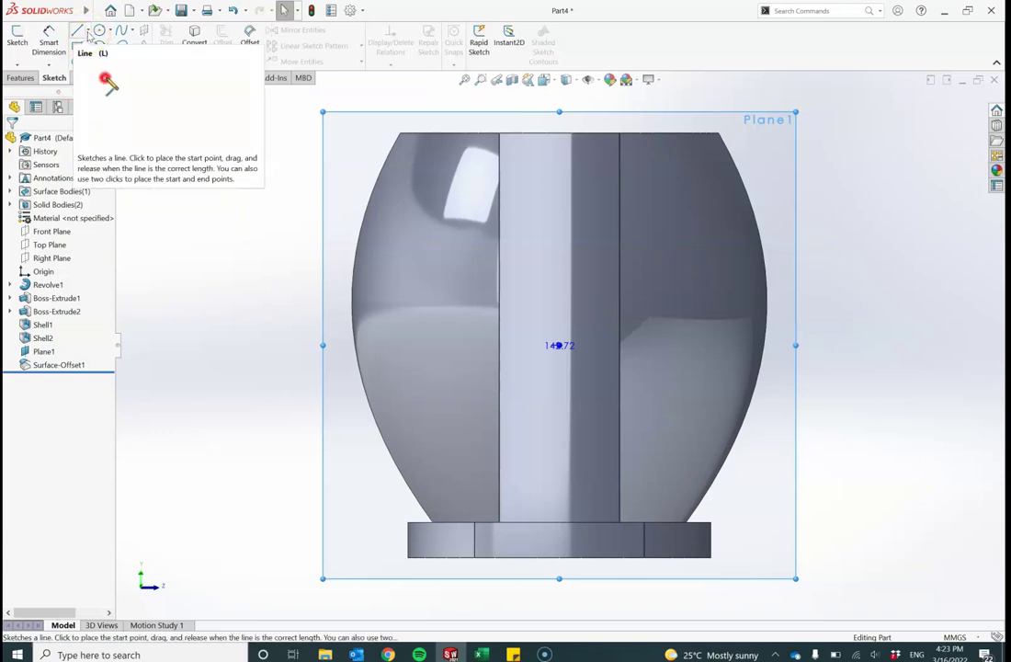
{"action": "left_click", "coordinate": [88, 33]}
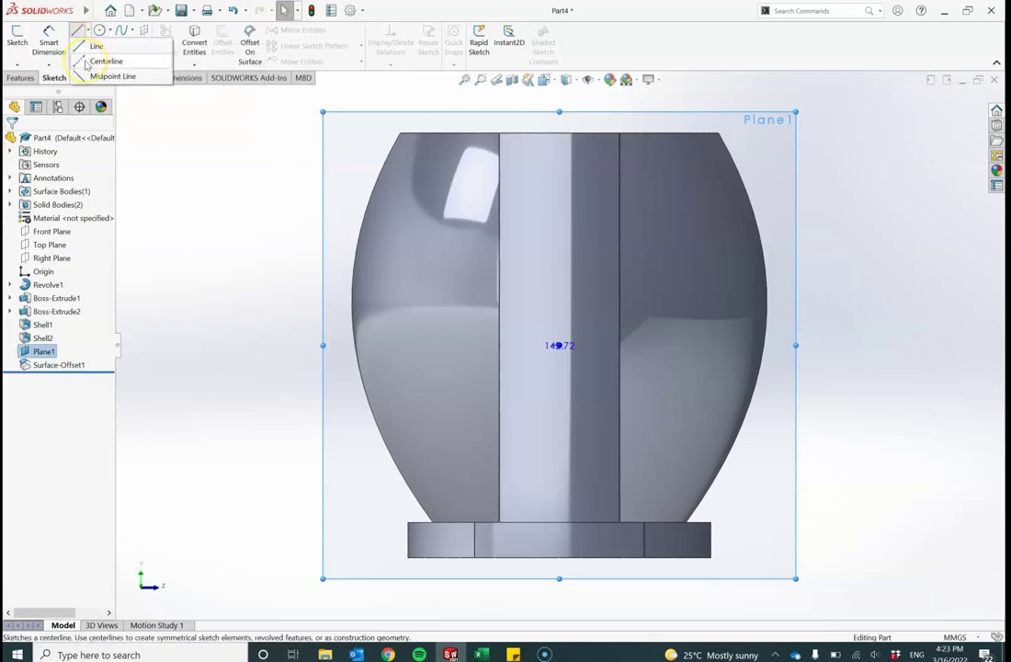
{"action": "left_click", "coordinate": [86, 62]}
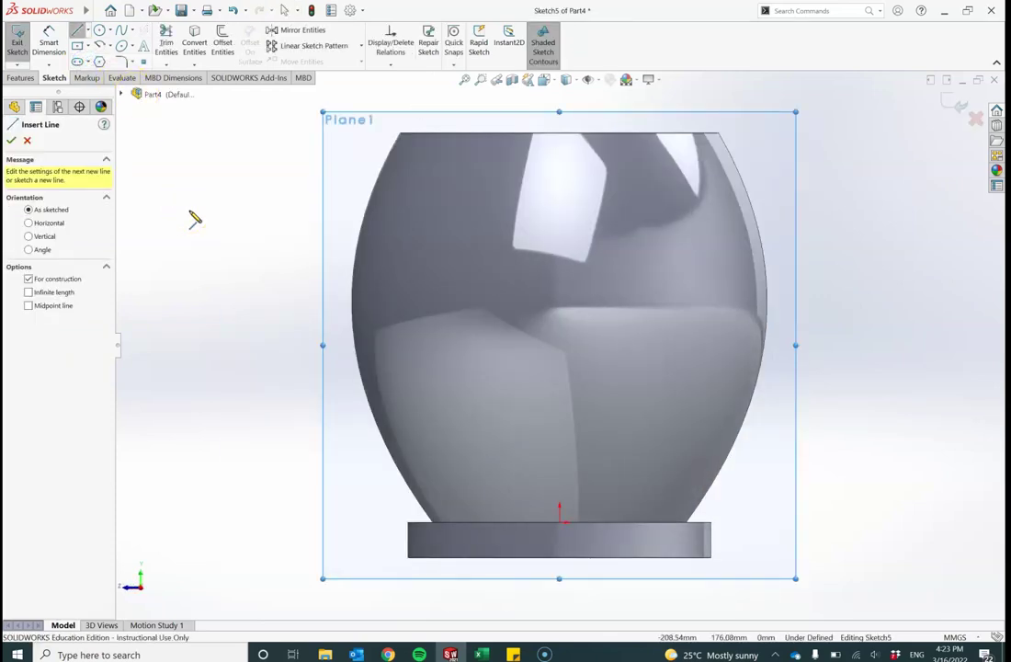
{"action": "key", "text": "ctrl+8"}
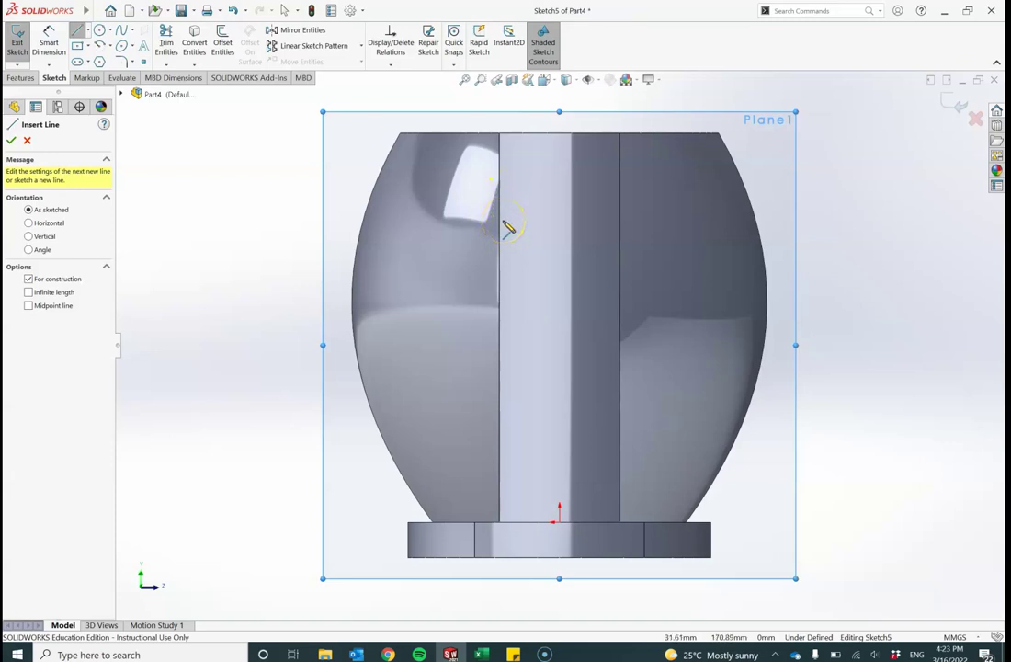
{"action": "mouse_move", "coordinate": [504, 219]}
{"action": "left_mouse_down"}
{"action": "mouse_move", "coordinate": [615, 220]}
{"action": "mouse_move", "coordinate": [615, 257]}
{"action": "left_mouse_up"}
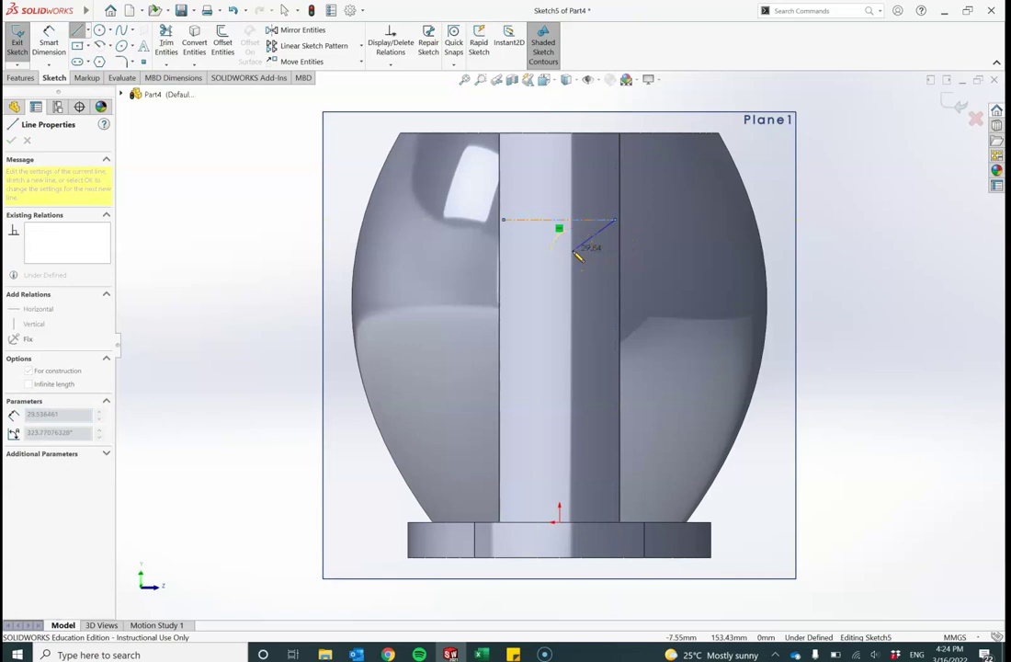
{"action": "key", "text": "Escape"}
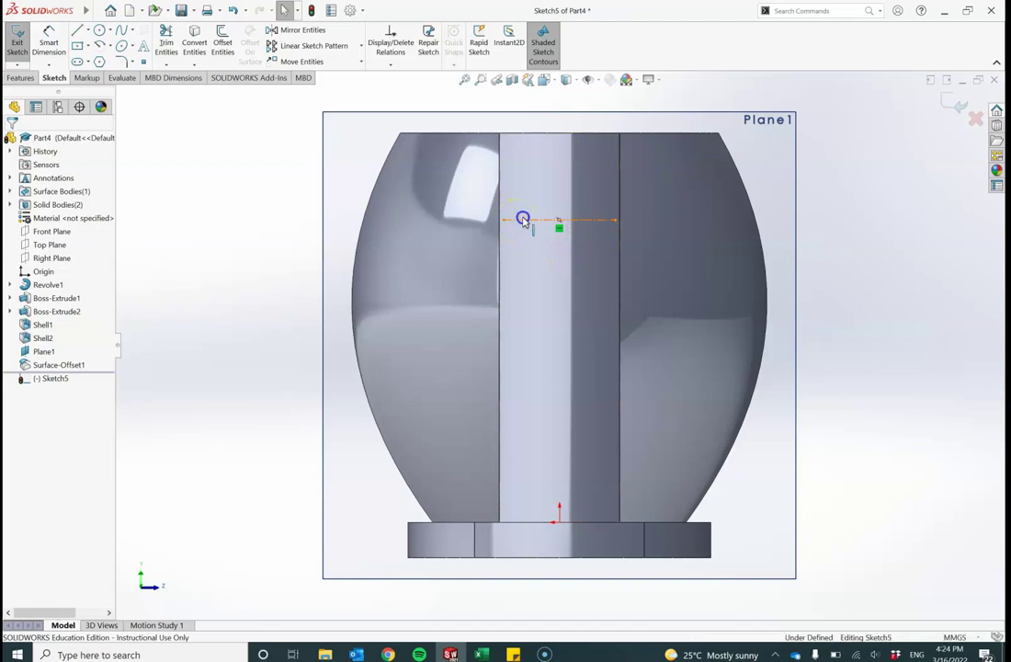
{"action": "left_click", "coordinate": [522, 221]}
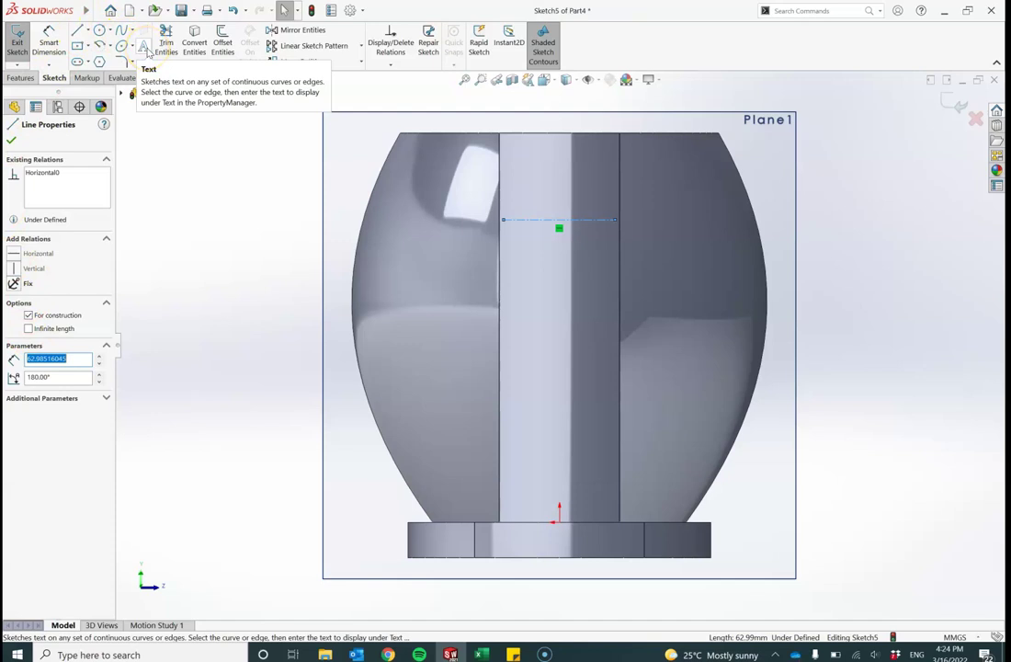
Step: Add the person's name as sketch text along the centerline, flipped to read upright
{"action": "left_click", "coordinate": [145, 49]}
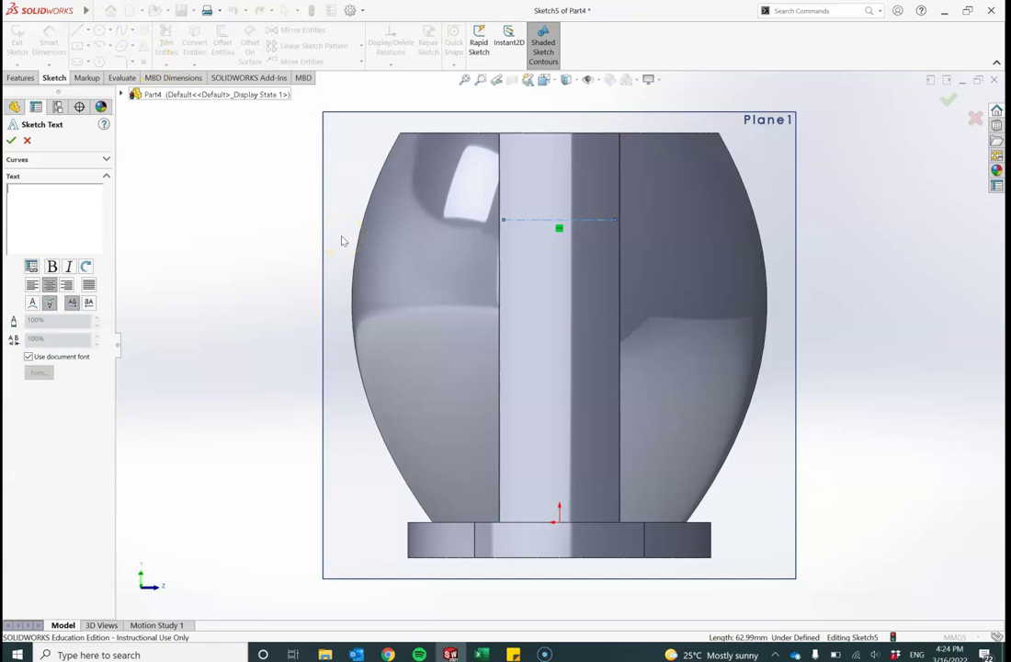
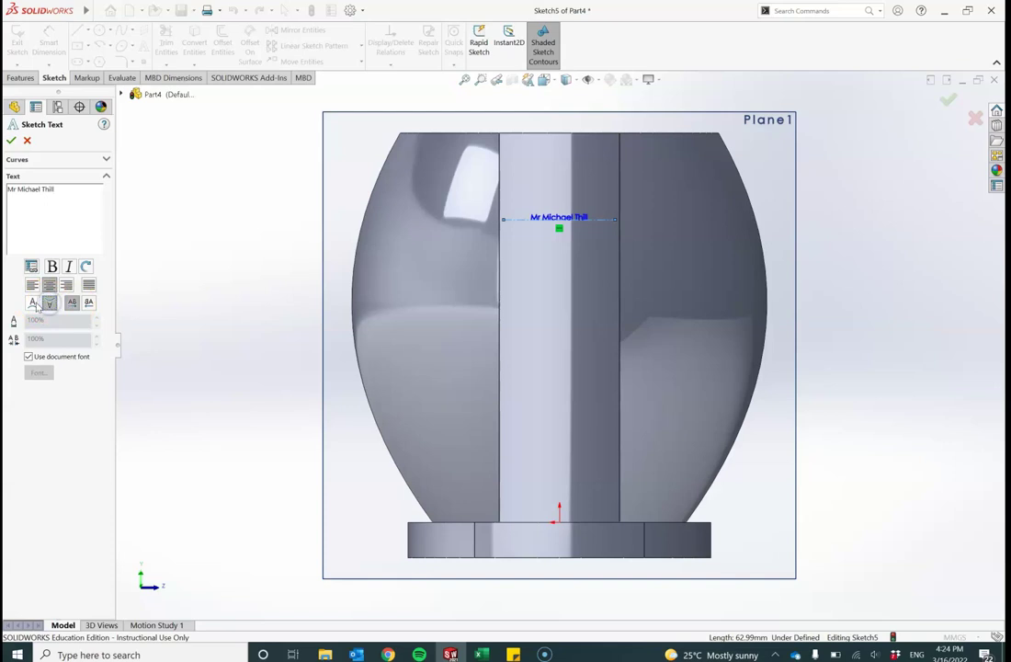
{"action": "left_click", "coordinate": [33, 302]}
{"action": "left_click", "coordinate": [88, 302]}
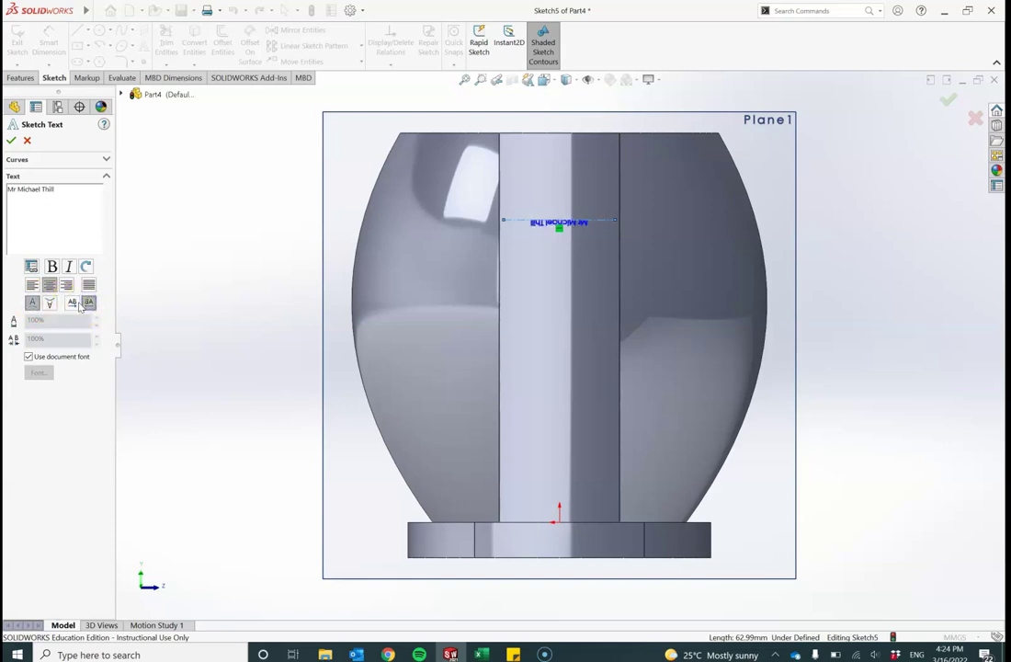
{"action": "left_click", "coordinate": [73, 303]}
{"action": "left_click", "coordinate": [36, 304]}
{"action": "left_click", "coordinate": [50, 303]}
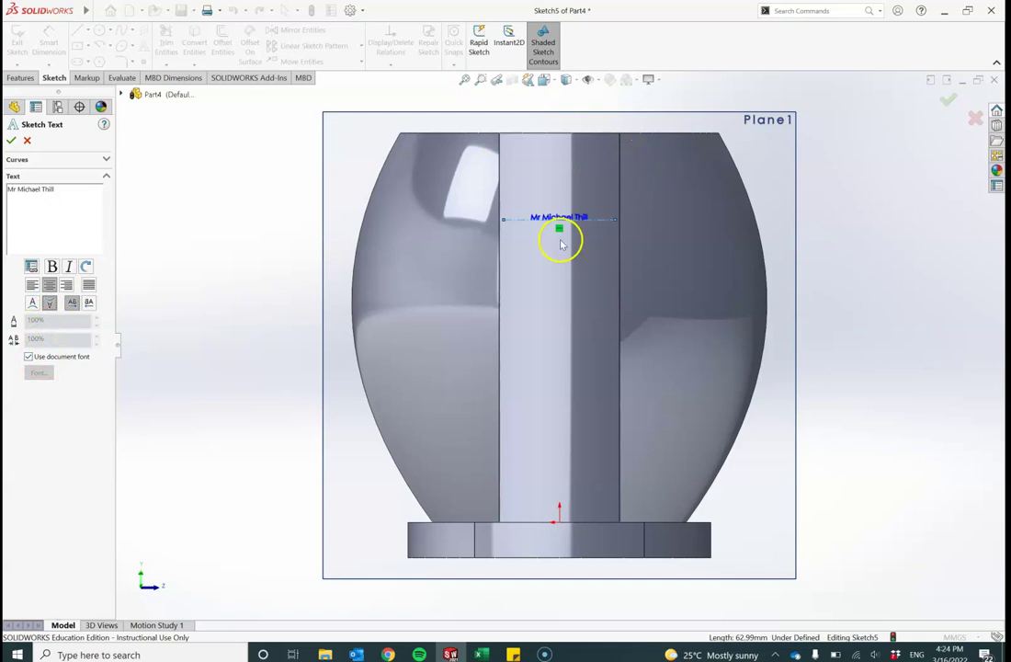
Step: Drop the document font and set the name text to 20 points
{"action": "left_click", "coordinate": [28, 358]}
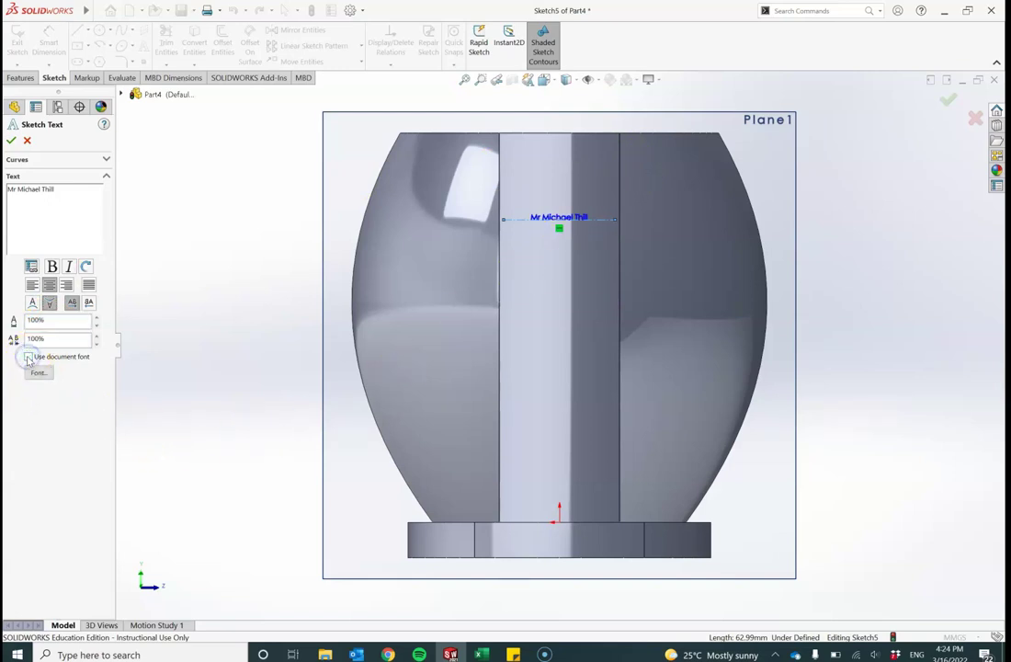
{"action": "left_click", "coordinate": [34, 372]}
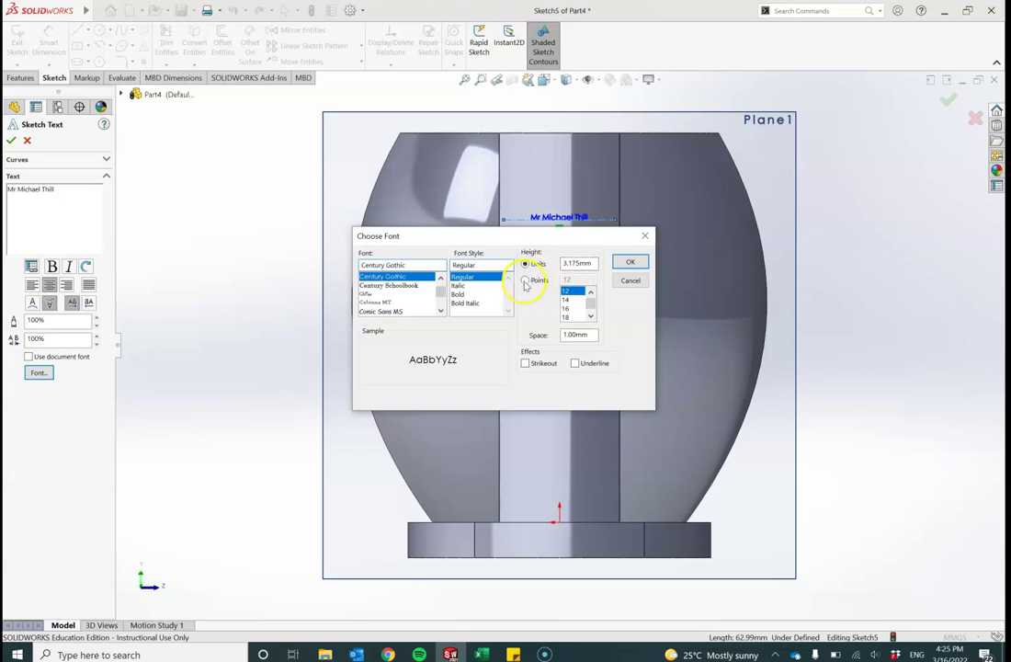
{"action": "left_click", "coordinate": [525, 281]}
{"action": "left_click", "coordinate": [591, 316]}
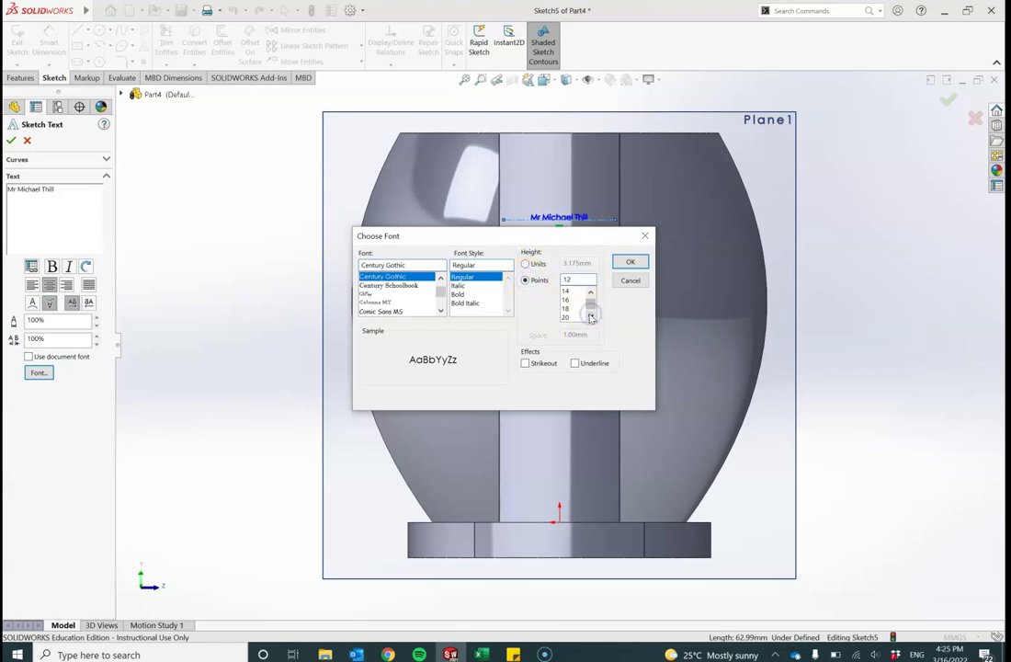
{"action": "left_click", "coordinate": [567, 318]}
{"action": "left_click", "coordinate": [630, 263]}
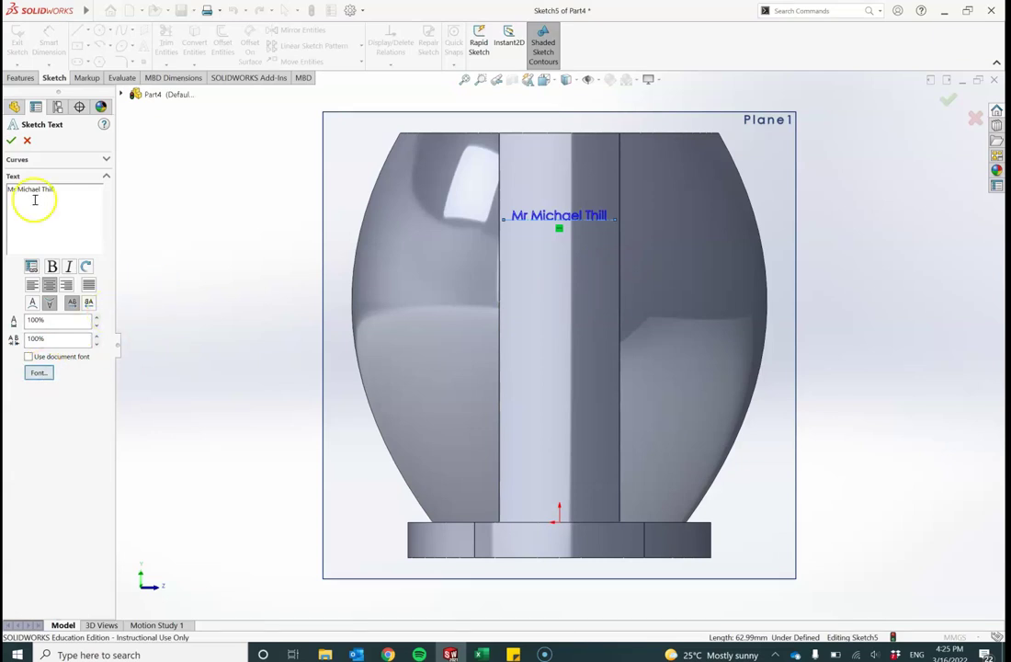
{"action": "left_click", "coordinate": [11, 141]}
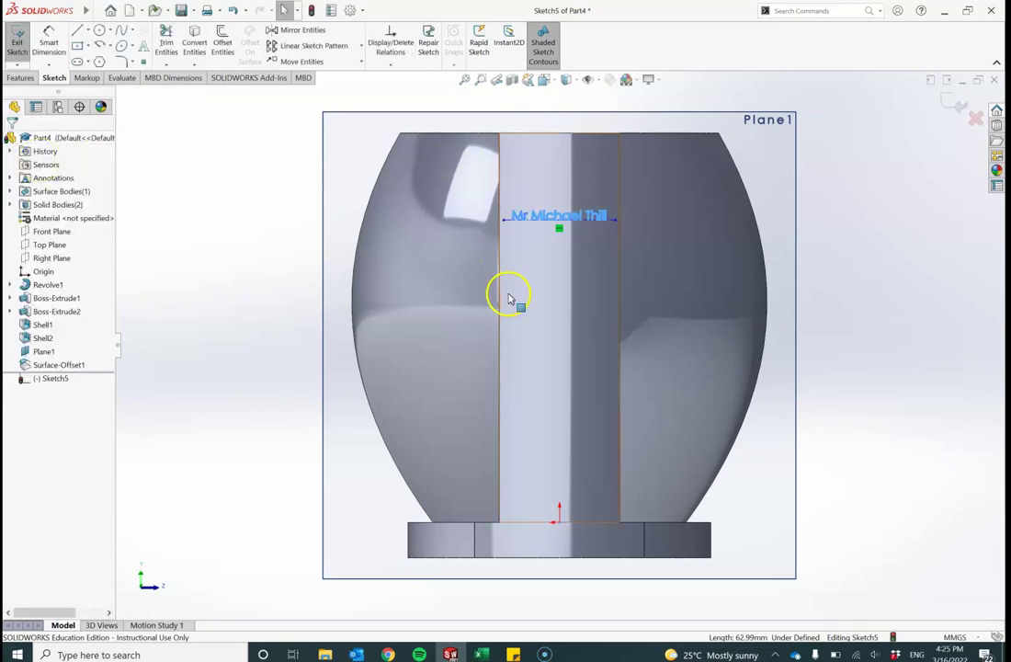
{"action": "scroll", "coordinate": [531, 258], "scroll_direction": "down", "scroll_amount": 5}
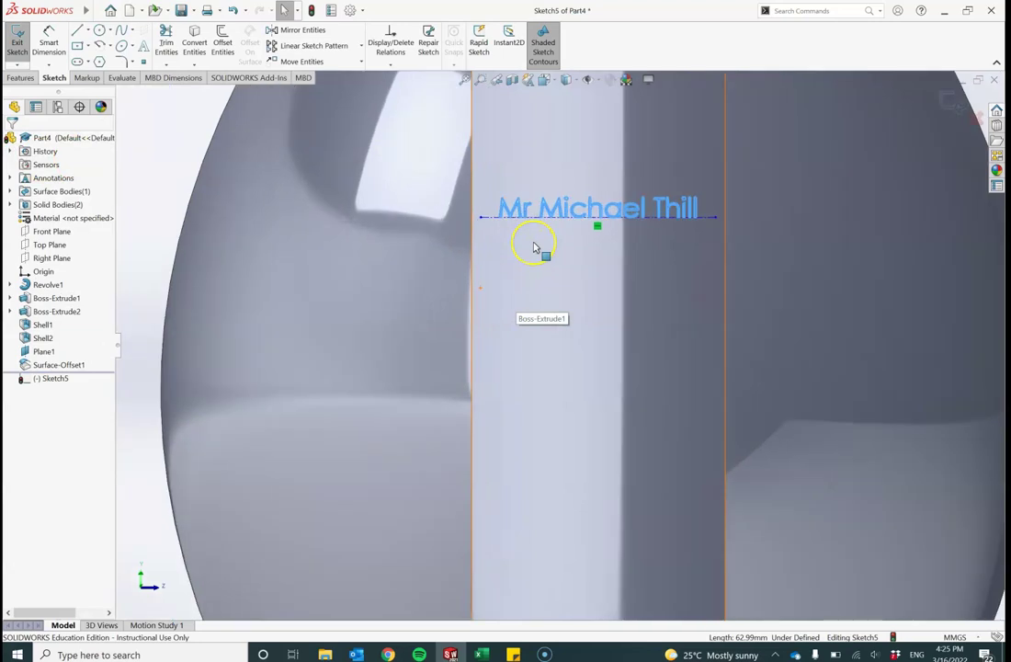
{"action": "scroll", "coordinate": [524, 238], "scroll_direction": "down", "scroll_amount": 1}
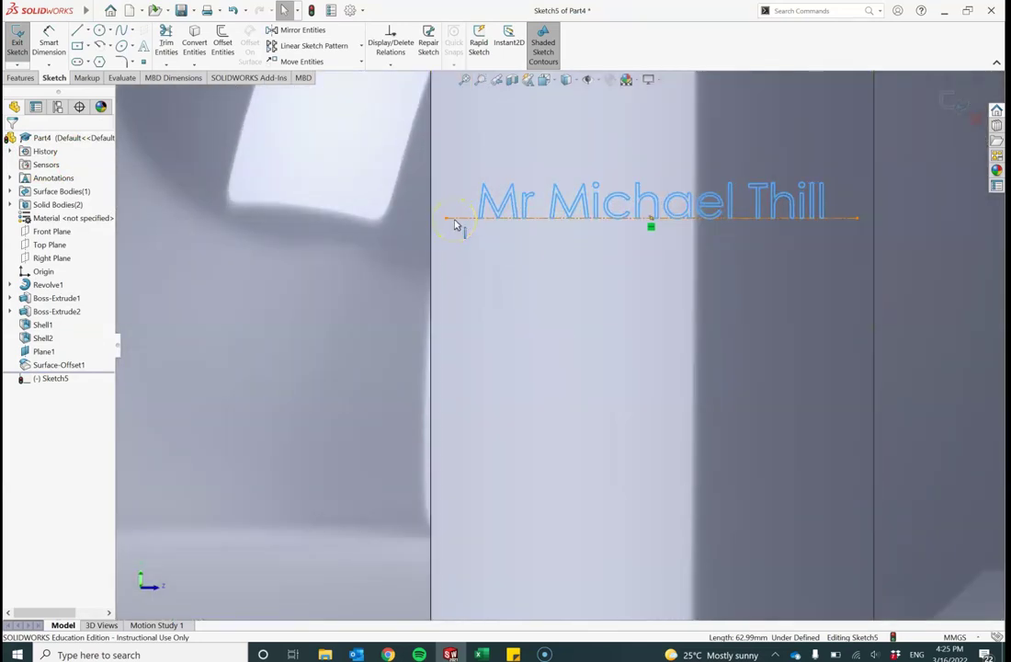
{"action": "left_click", "coordinate": [448, 221]}
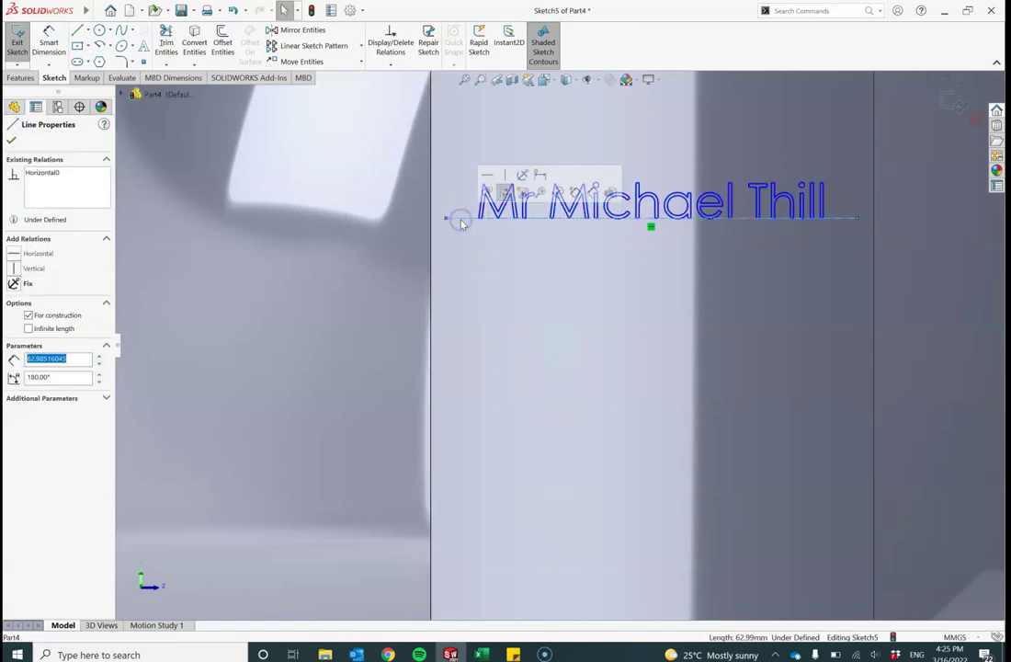
{"action": "left_click", "coordinate": [466, 276]}
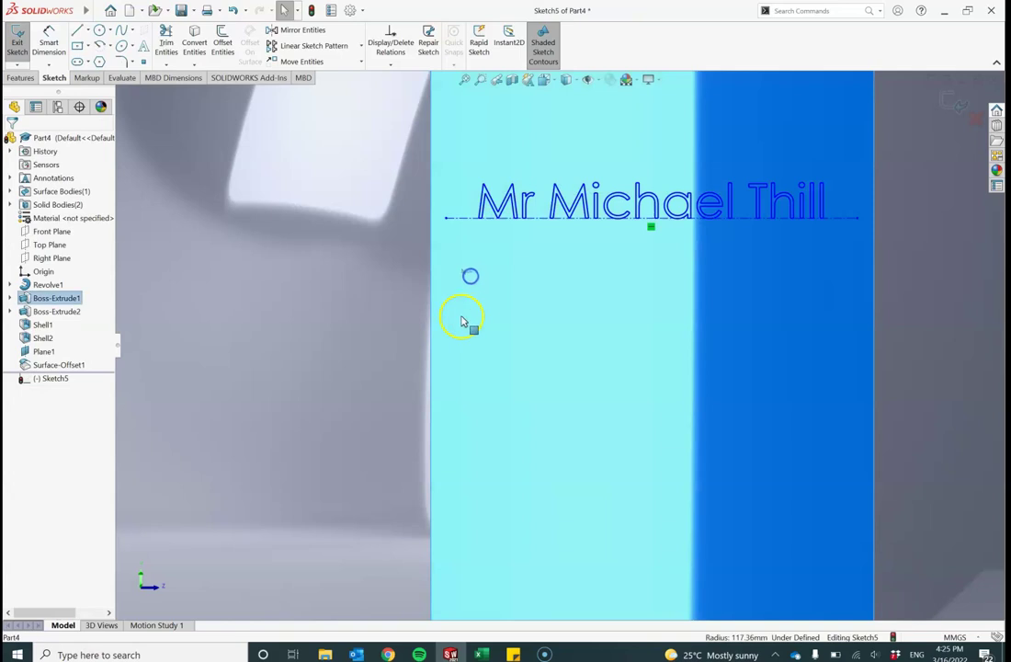
{"action": "left_click", "coordinate": [366, 278]}
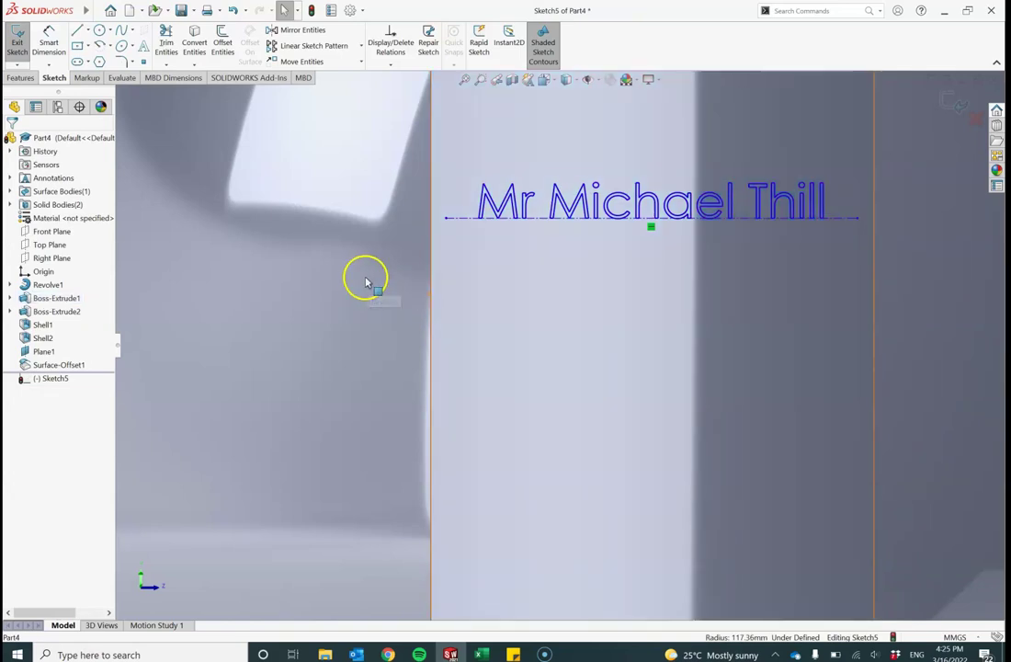
{"action": "left_click", "coordinate": [460, 219]}
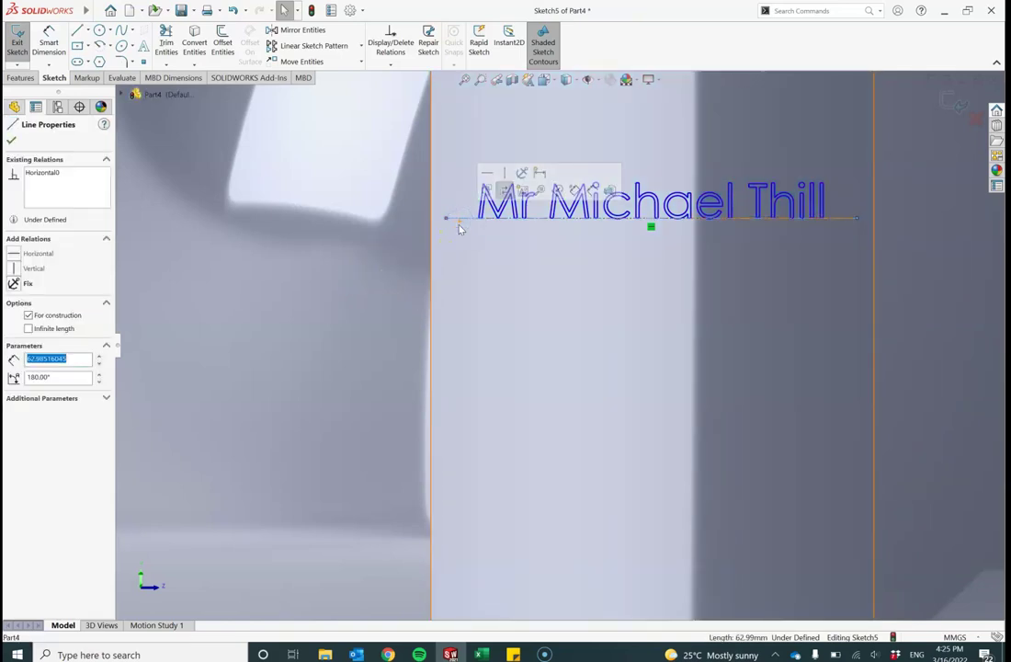
{"action": "key", "text": "Escape"}
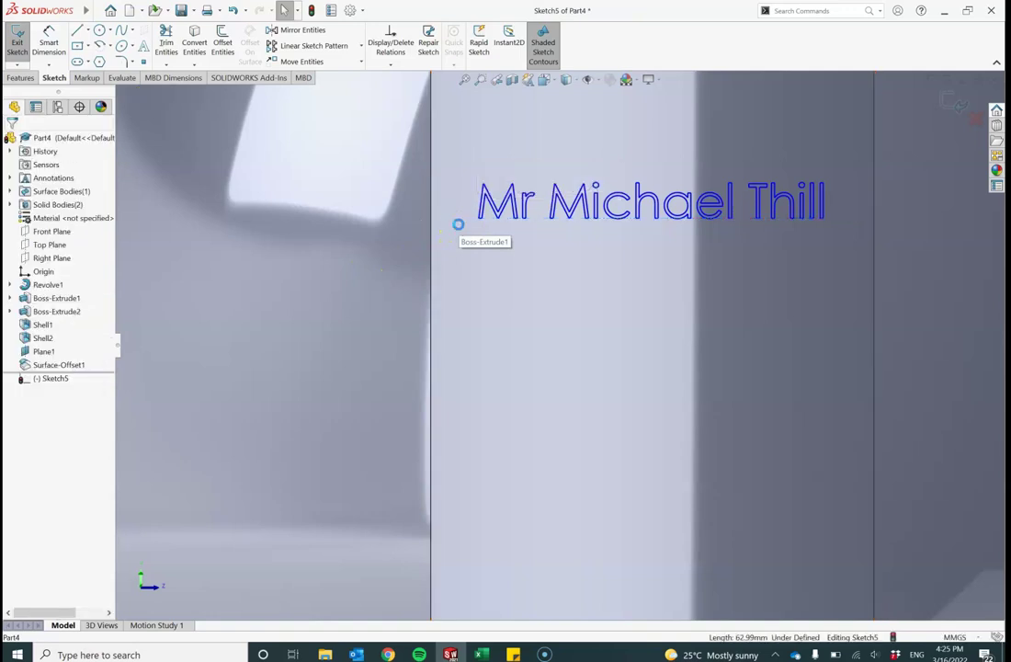
{"action": "key", "text": "f"}
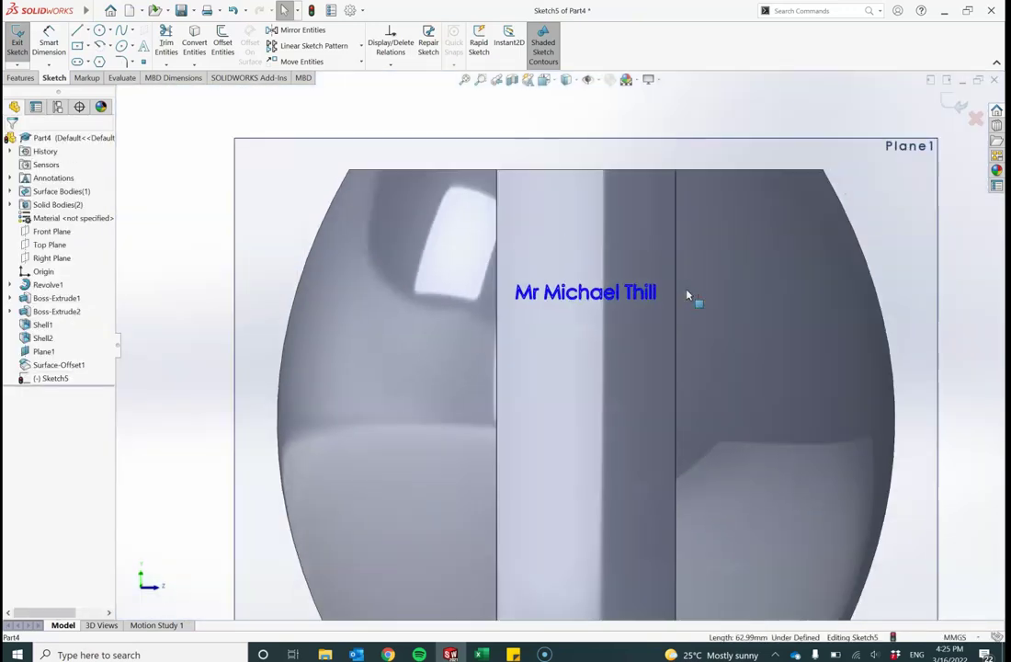
{"action": "left_click", "coordinate": [622, 310]}
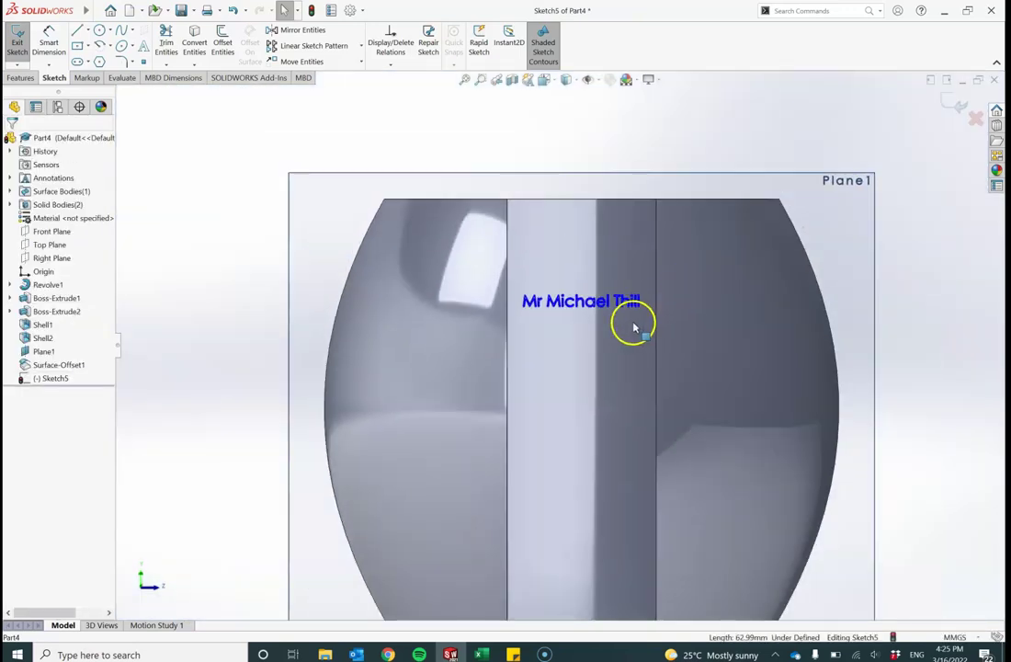
{"action": "left_click", "coordinate": [610, 306]}
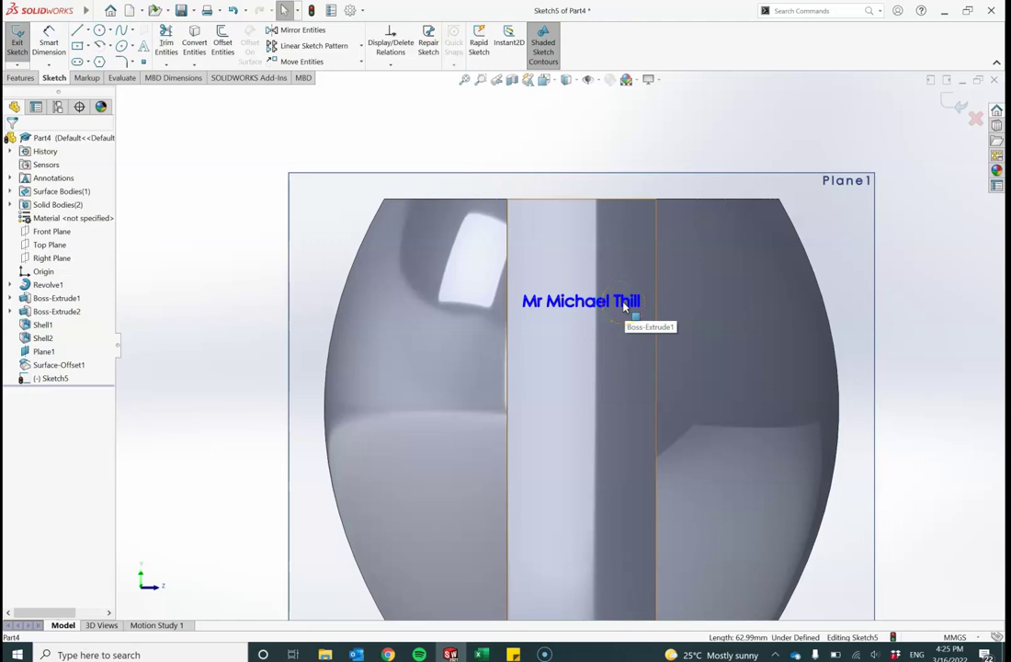
{"action": "key", "text": "Escape"}
{"action": "left_click", "coordinate": [624, 306]}
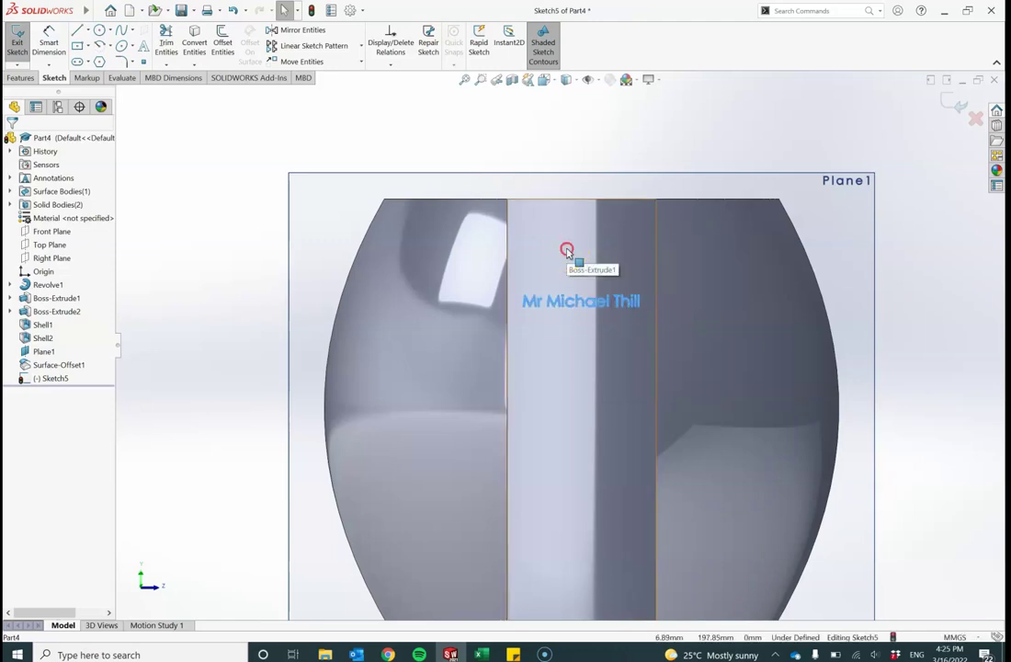
Step: Orbit to look down into the slot and bring up the Features tools
{"action": "middle_click_drag", "start_coordinate": [567, 250], "coordinate": [562, 369]}
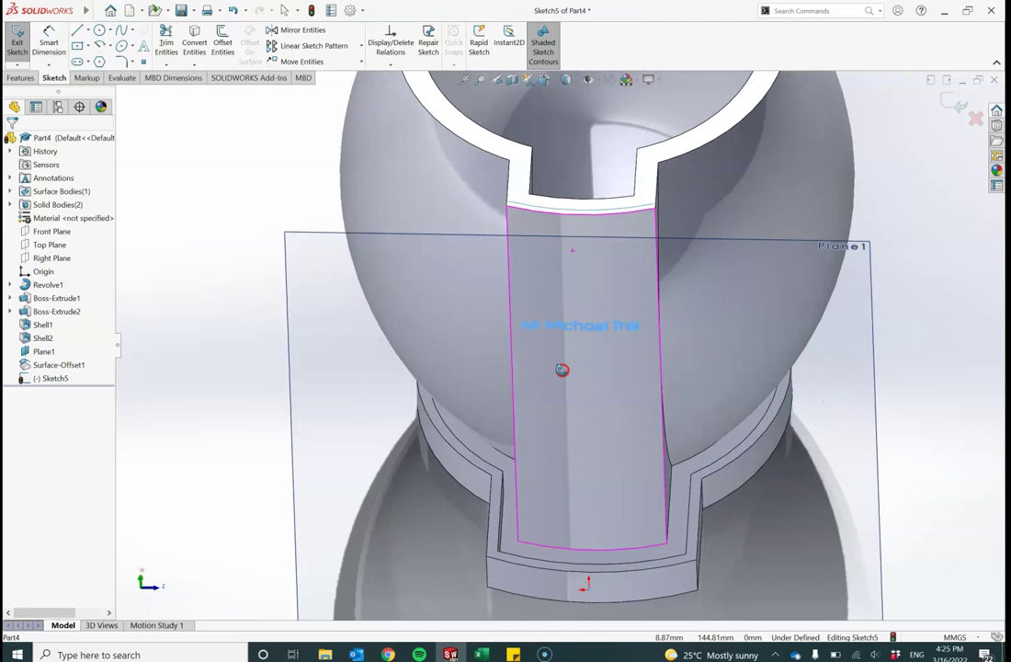
{"action": "left_click", "coordinate": [15, 73]}
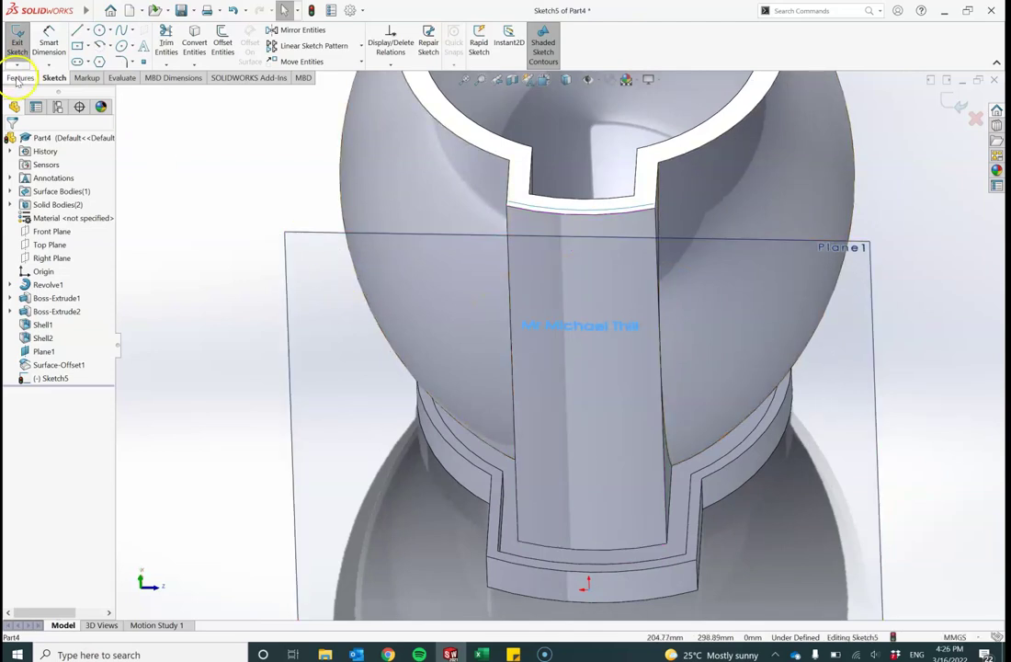
{"action": "left_click", "coordinate": [18, 78]}
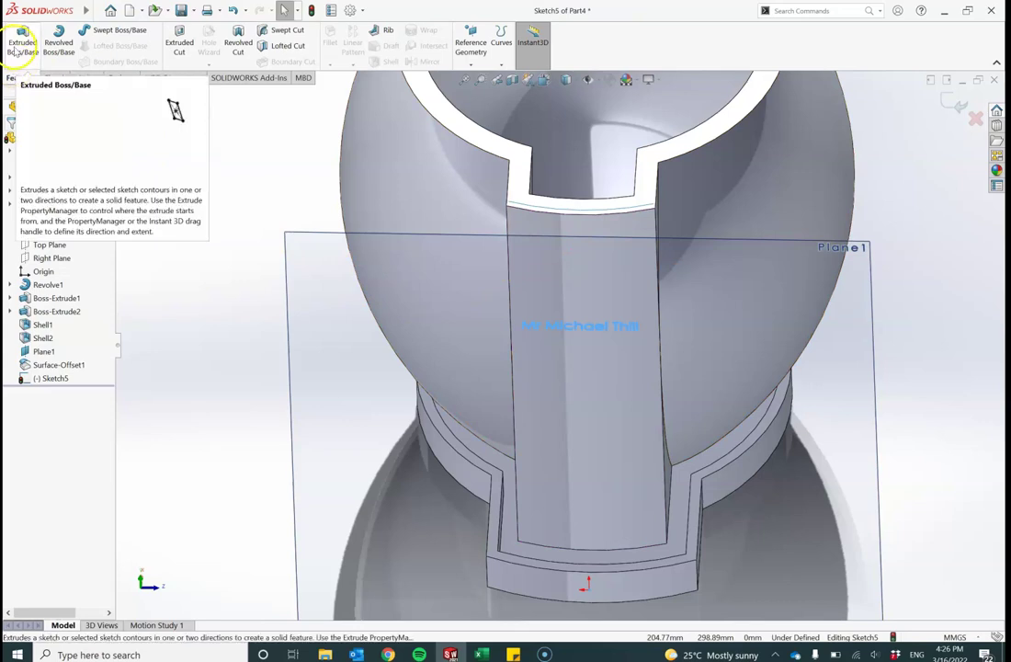
{"action": "left_click", "coordinate": [18, 57]}
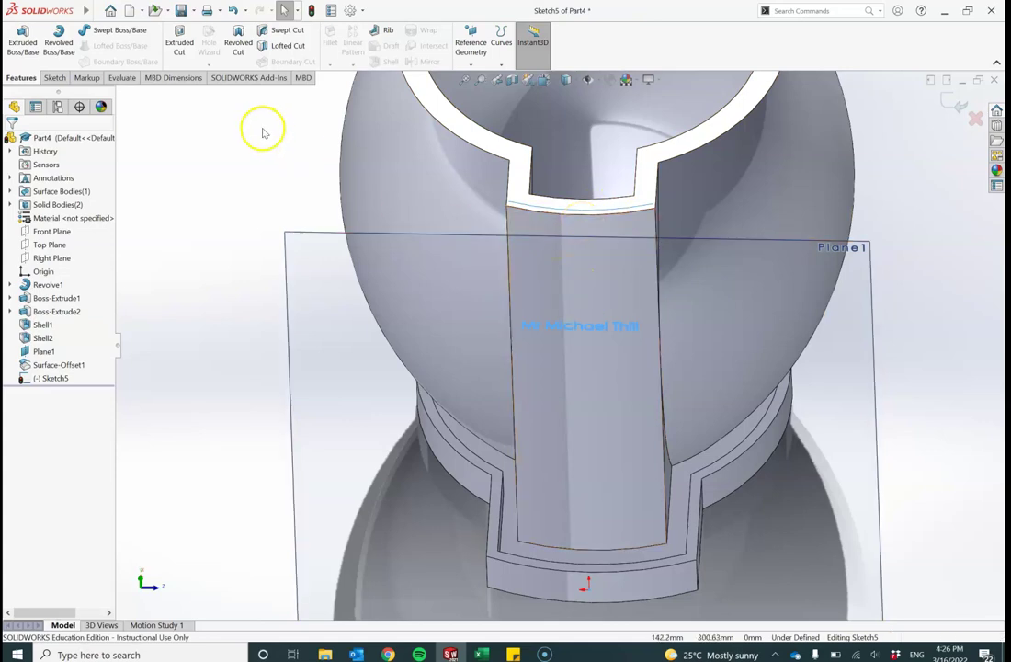
Step: Set up an Extruded Cut of the name text, Up To Surface ending at Surface-Offset1
{"action": "left_click", "coordinate": [180, 46]}
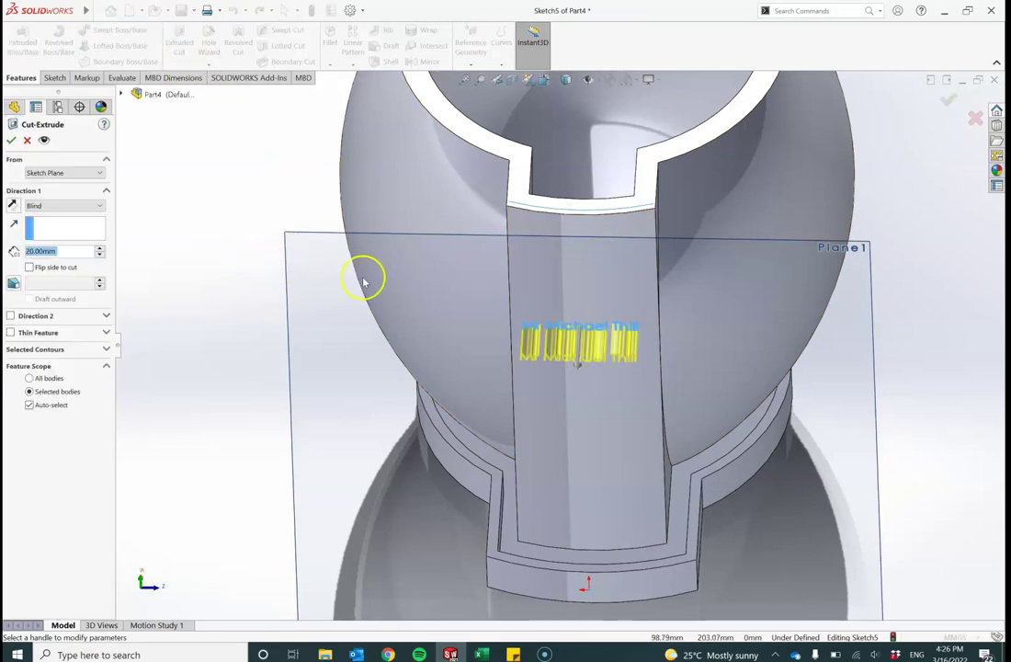
{"action": "middle_click_drag", "start_coordinate": [384, 287], "coordinate": [249, 247]}
{"action": "middle_click_drag", "start_coordinate": [318, 198], "coordinate": [397, 180]}
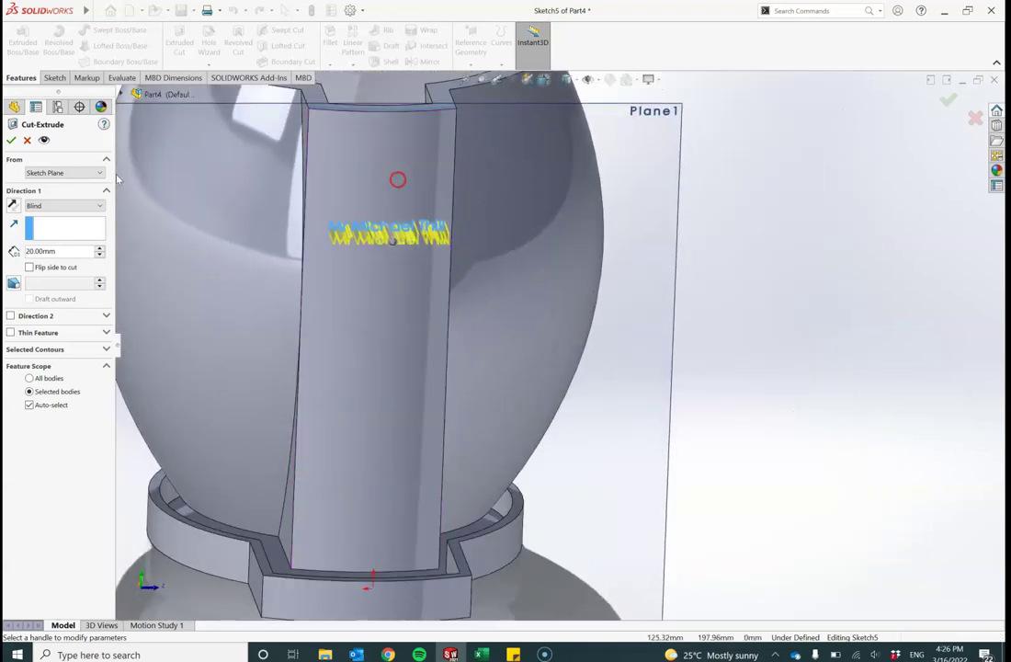
{"action": "left_click", "coordinate": [14, 205]}
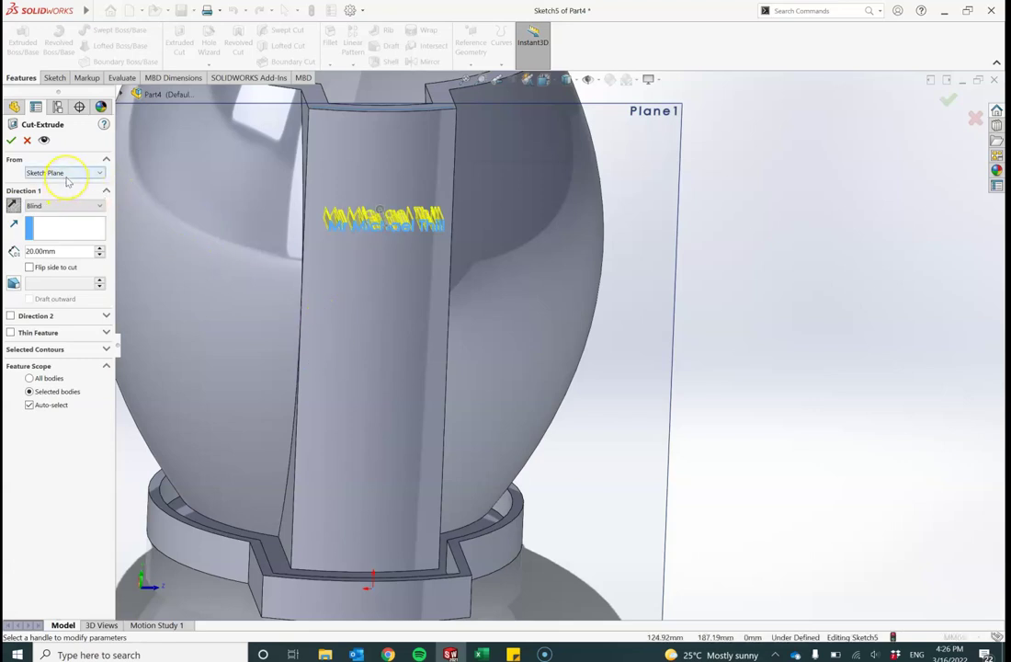
{"action": "middle_click_drag", "start_coordinate": [269, 224], "coordinate": [241, 214]}
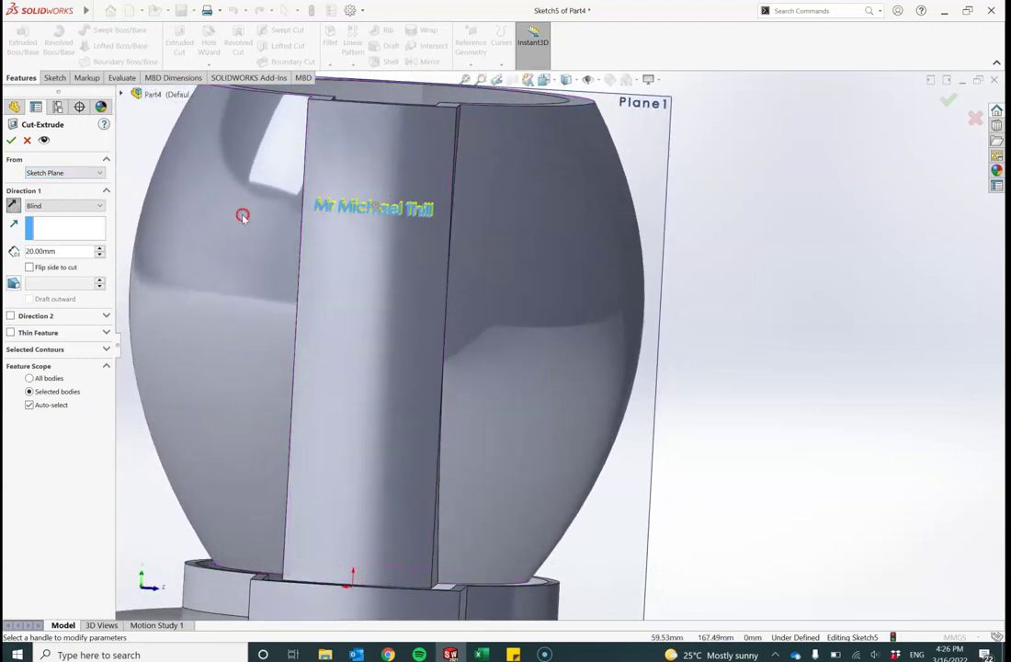
{"action": "left_click", "coordinate": [100, 210]}
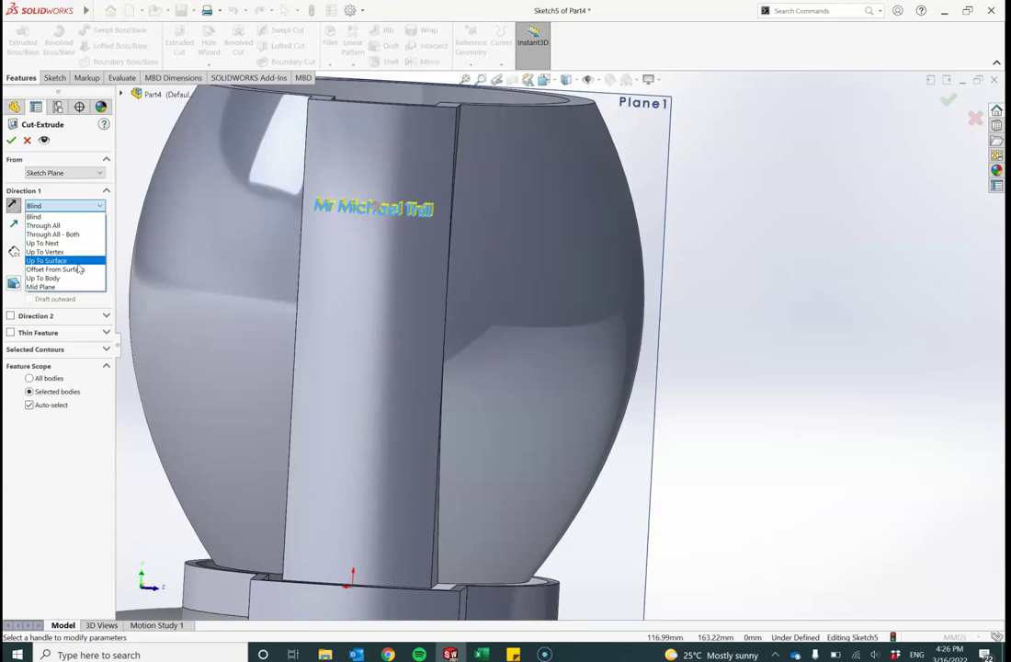
{"action": "left_click", "coordinate": [74, 261]}
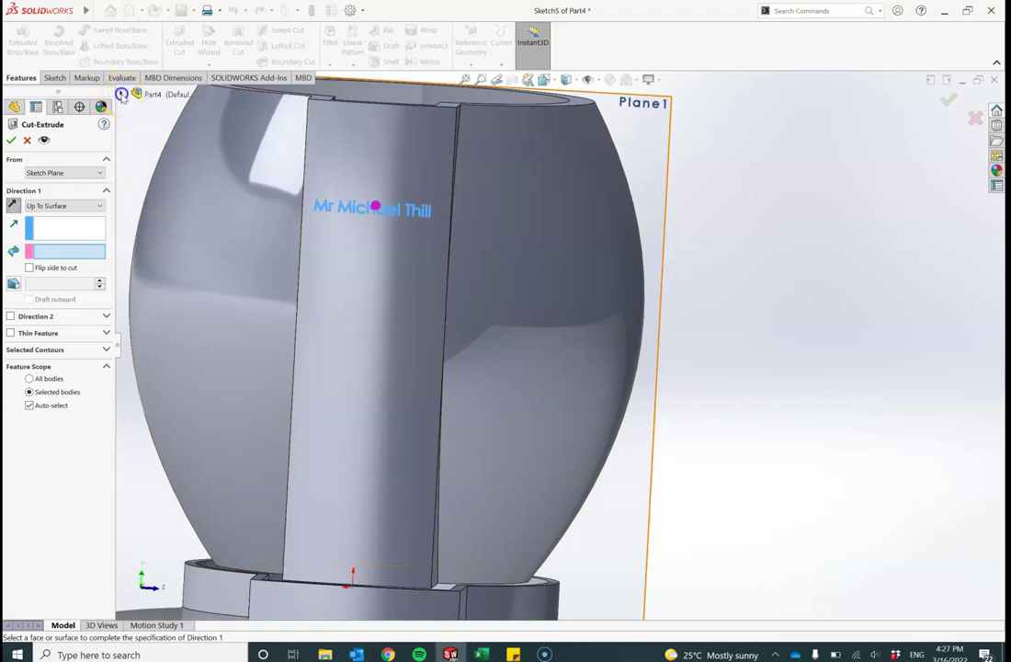
{"action": "left_click", "coordinate": [121, 94]}
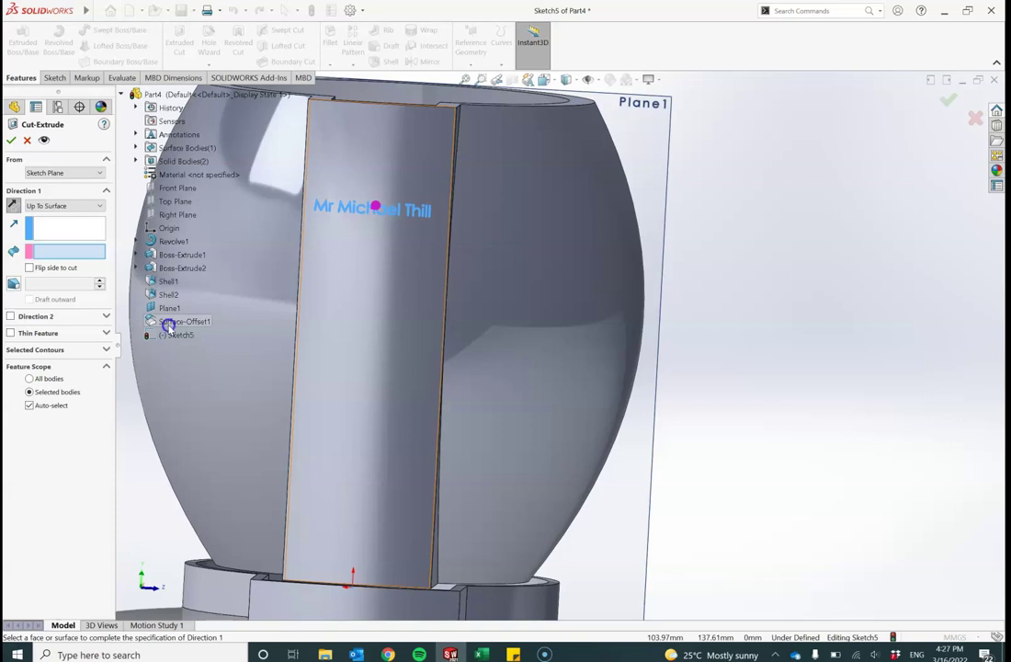
{"action": "left_click", "coordinate": [170, 323]}
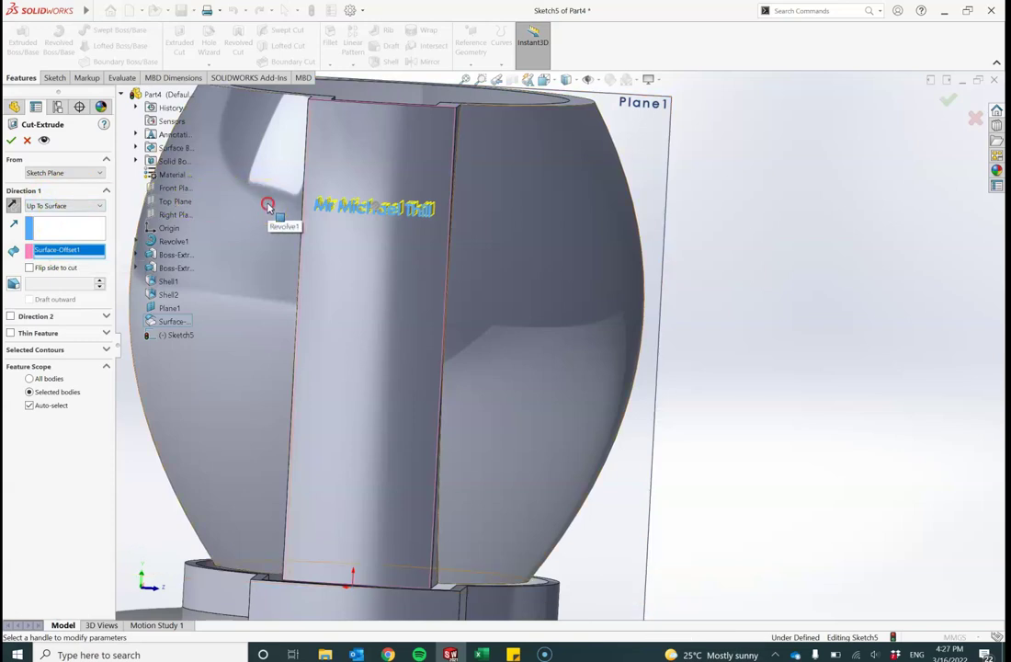
{"action": "middle_click_drag", "start_coordinate": [273, 219], "coordinate": [264, 313]}
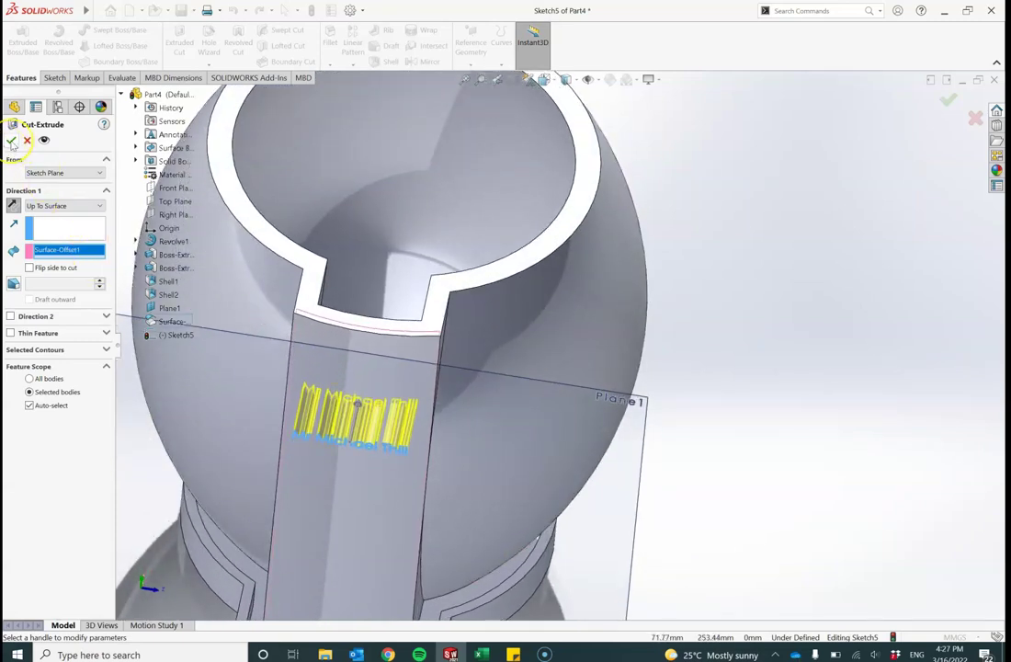
Step: Confirm Cut-Extrude1 and inspect the cut name from the front and flipped views
{"action": "left_click", "coordinate": [11, 140]}
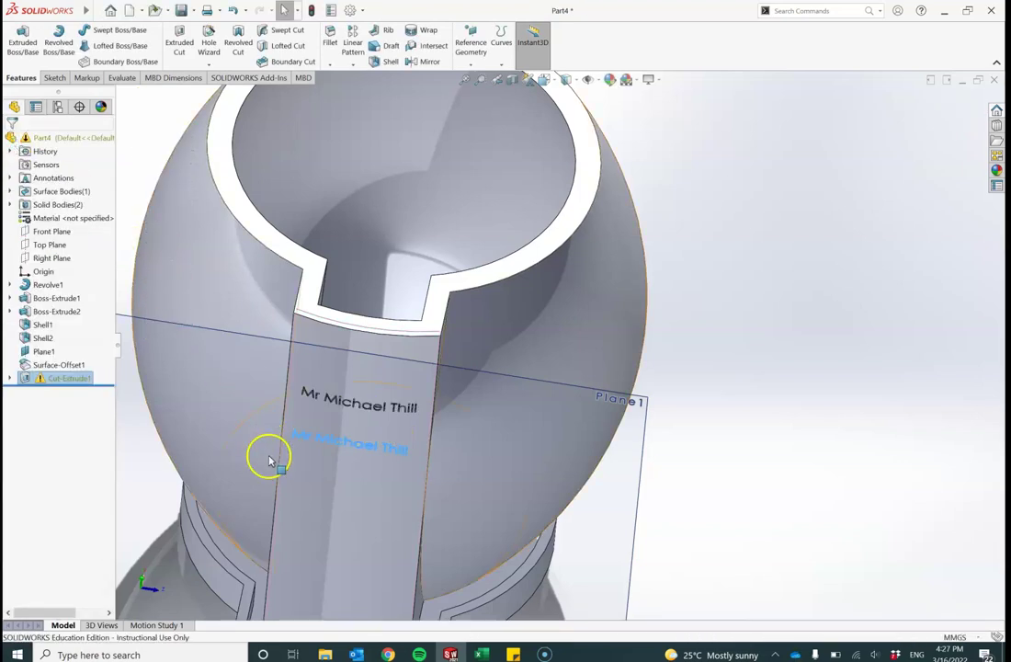
{"action": "middle_click_drag", "start_coordinate": [242, 302], "coordinate": [248, 195]}
{"action": "key", "text": "ctrl+1"}
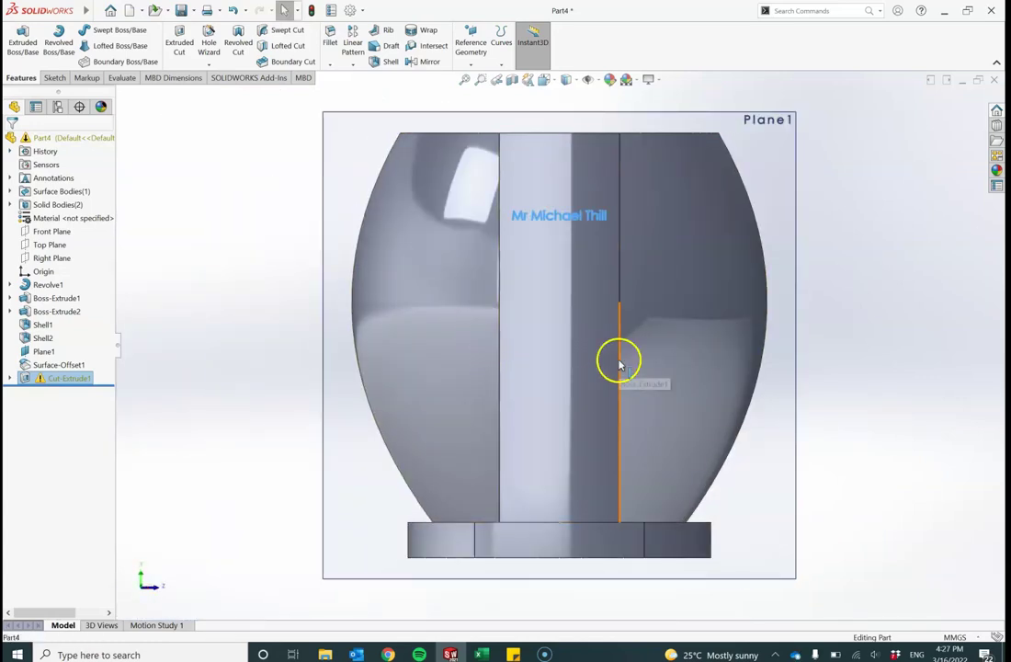
{"action": "middle_click_drag", "start_coordinate": [621, 362], "coordinate": [628, 512]}
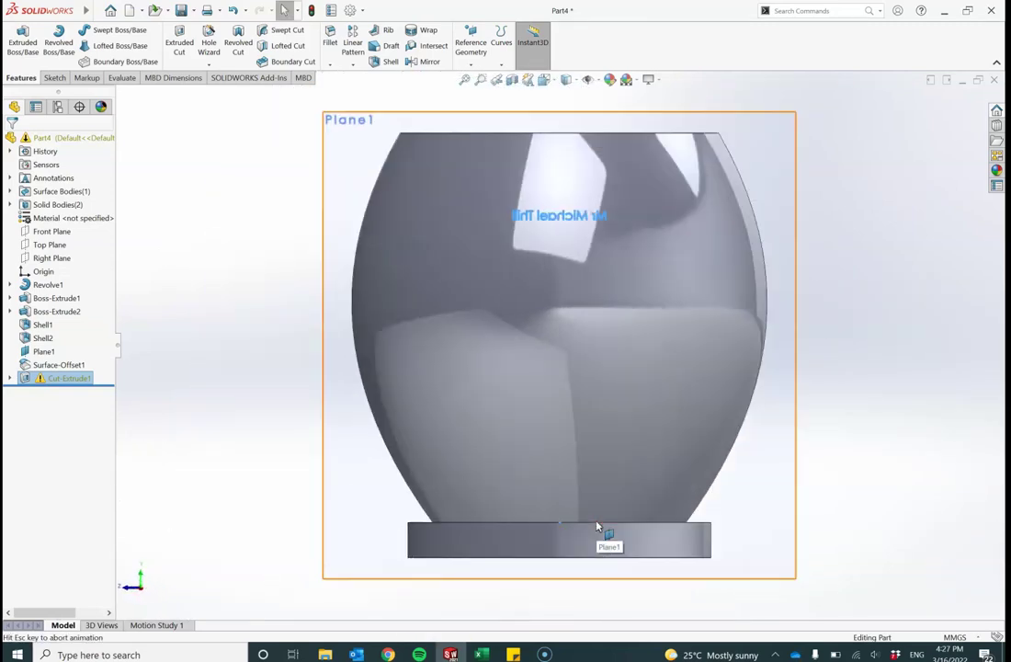
{"action": "key", "text": "ctrl+8"}
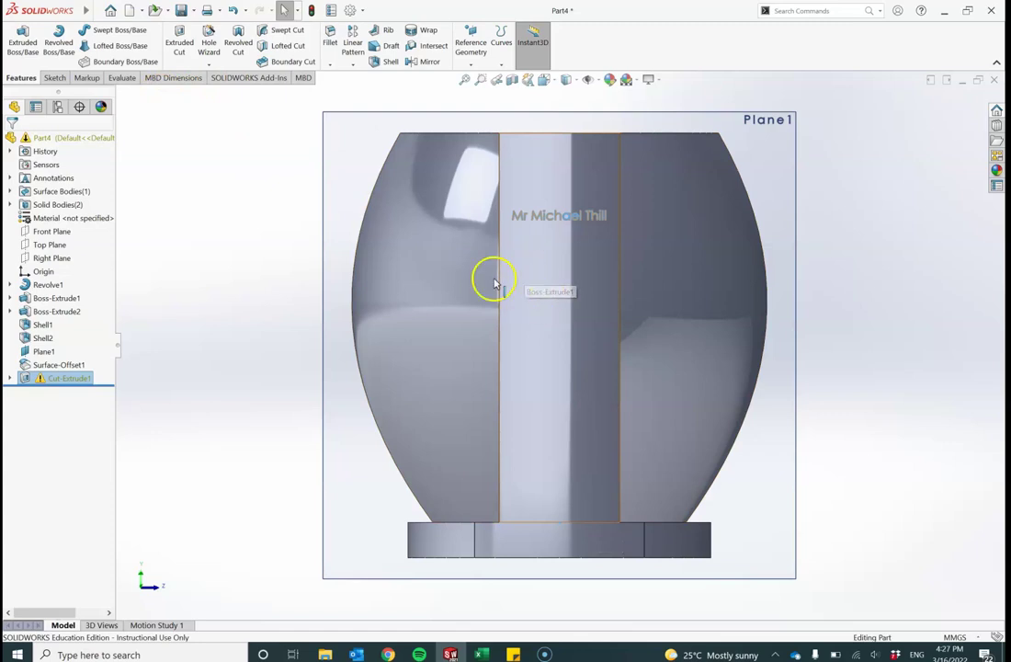
Step: Draw a corner rectangle of about 63 × 45 mm on Plane1, just below the engraved name
{"action": "left_click", "coordinate": [56, 80]}
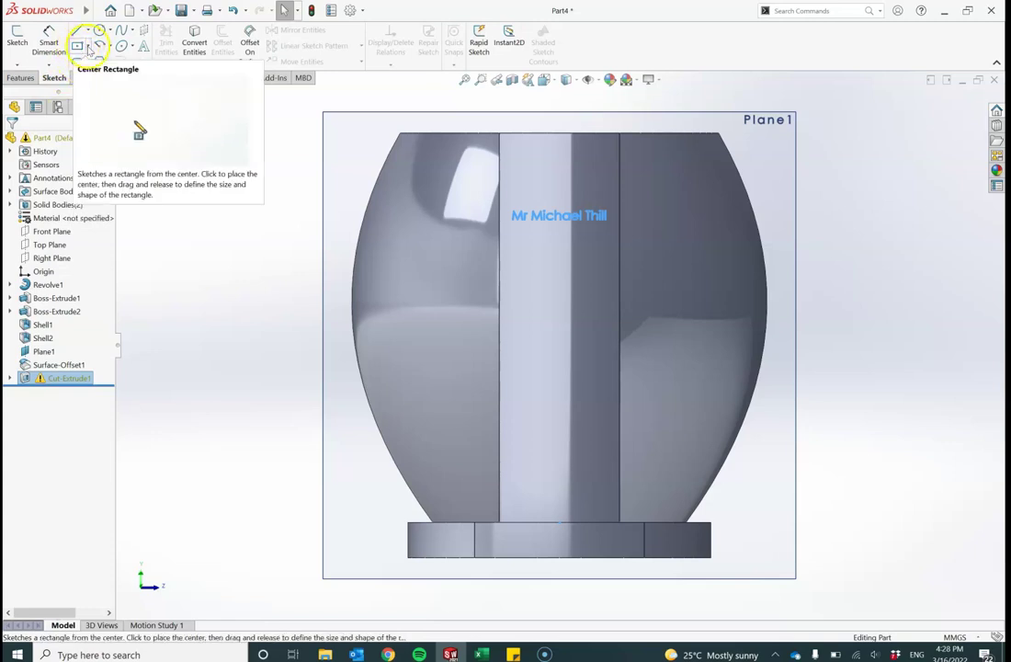
{"action": "left_click", "coordinate": [88, 47]}
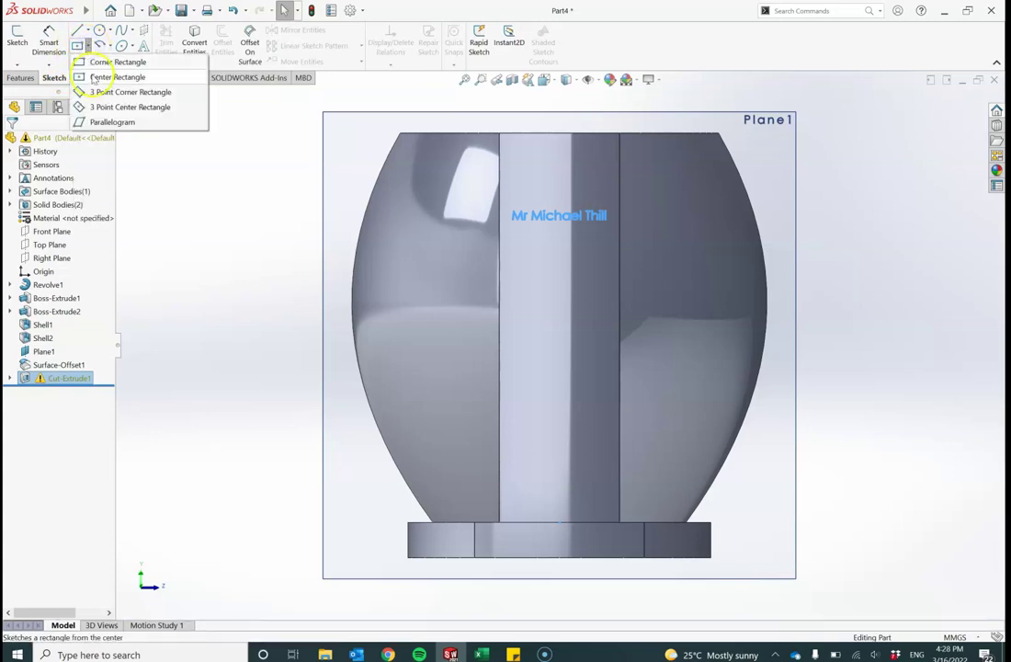
{"action": "left_click", "coordinate": [92, 61]}
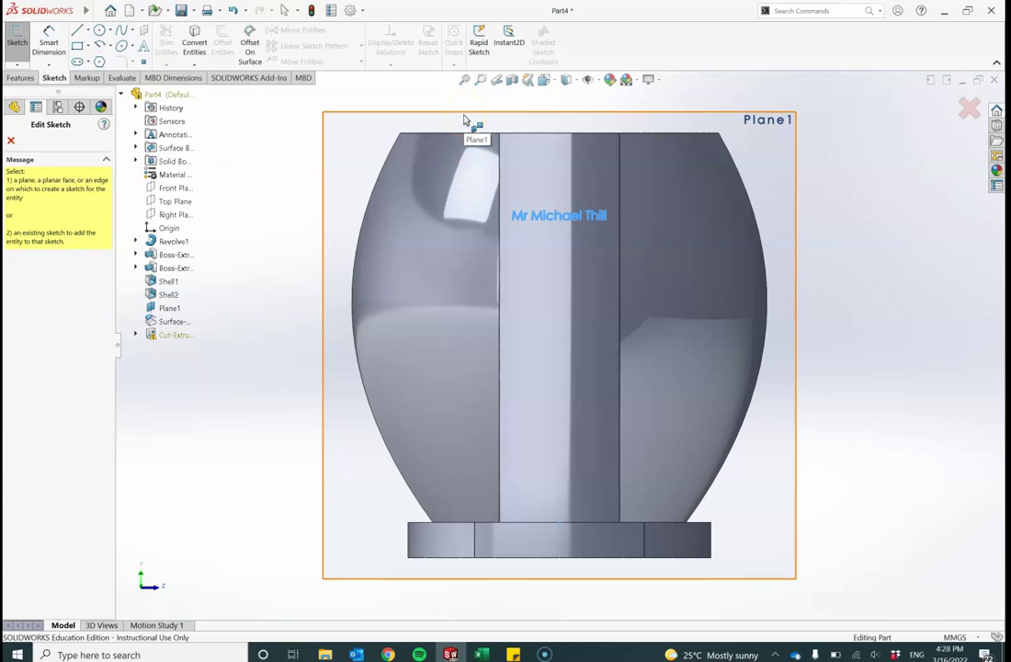
{"action": "left_click", "coordinate": [464, 119]}
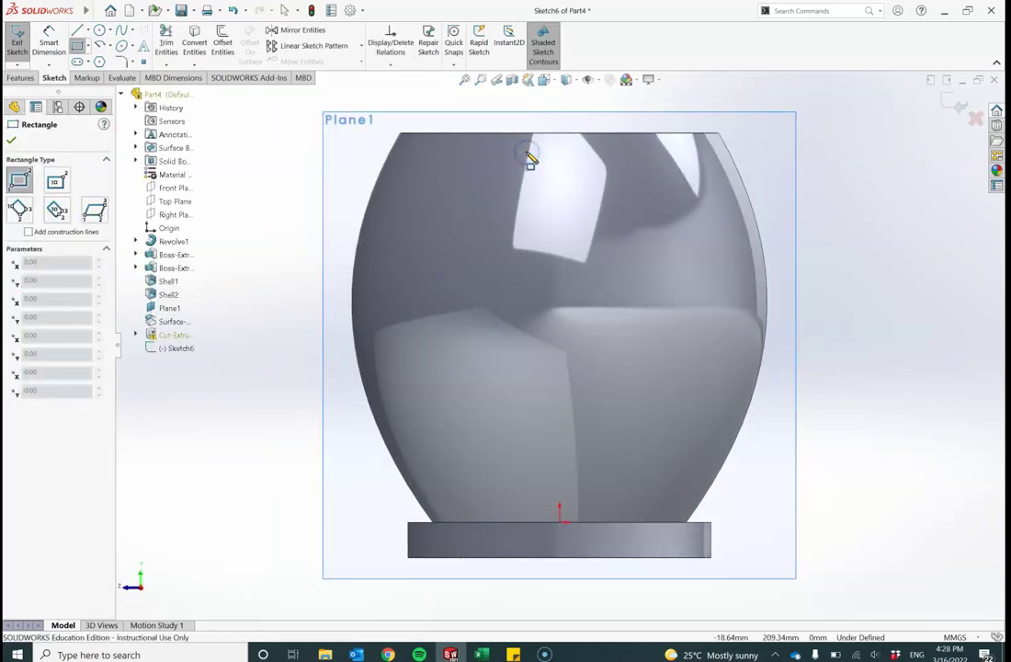
{"action": "key", "text": "ctrl+8"}
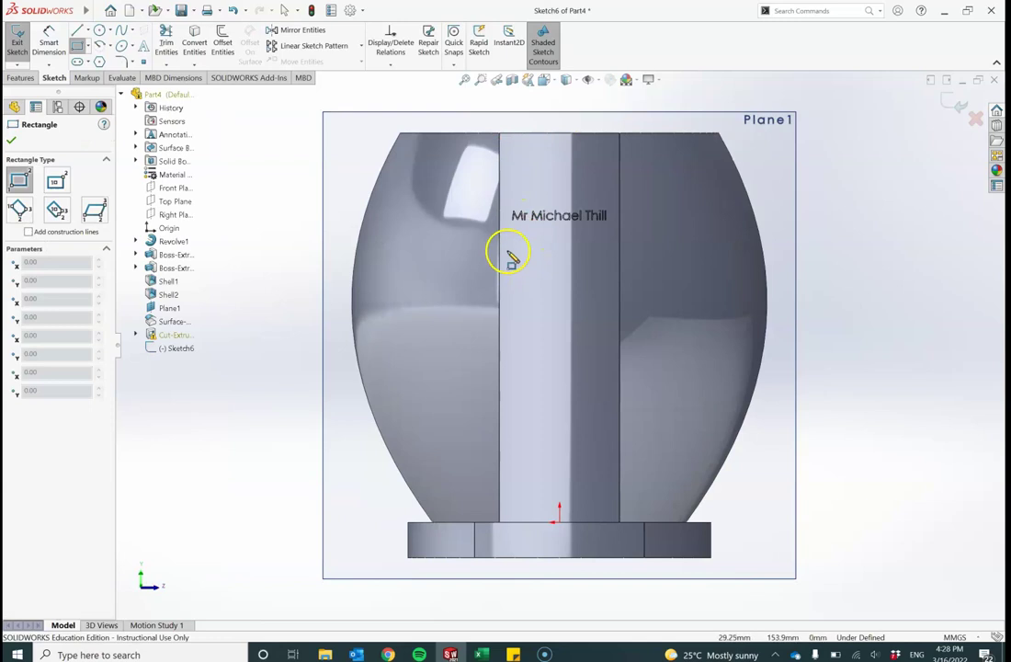
{"action": "left_click", "coordinate": [502, 254]}
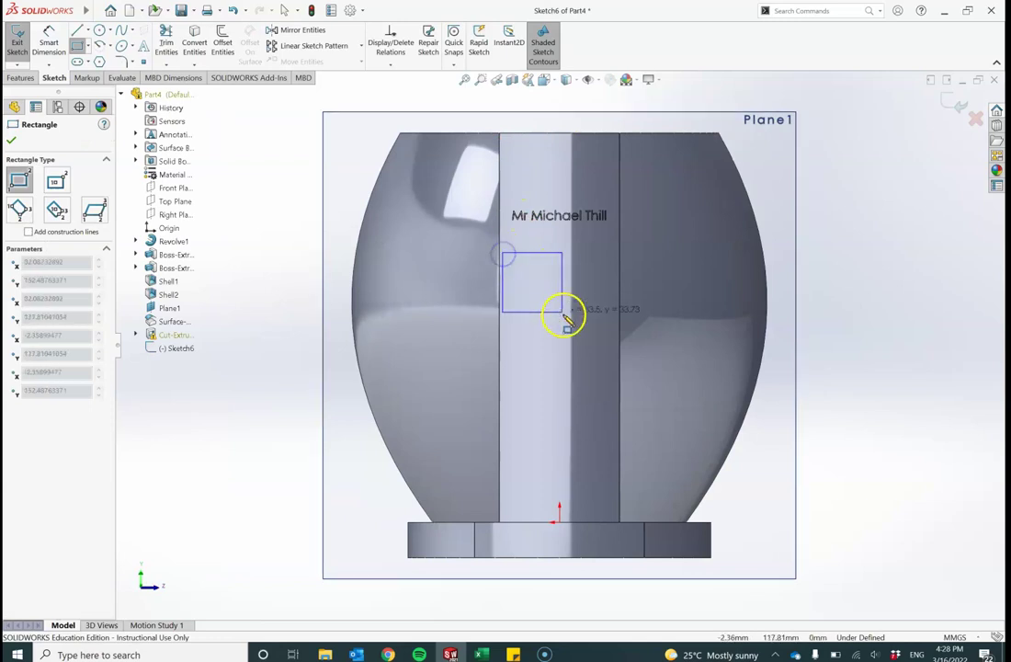
{"action": "left_click", "coordinate": [614, 332]}
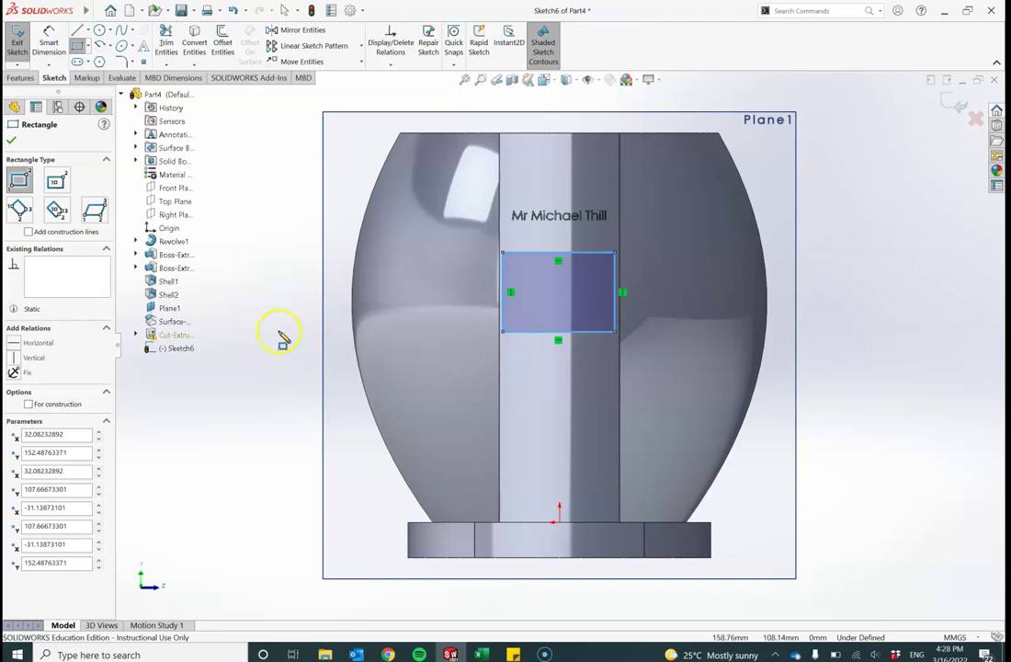
Step: Start an extruded cut of the rectangle and reverse its direction into the slot wall
{"action": "left_click", "coordinate": [22, 78]}
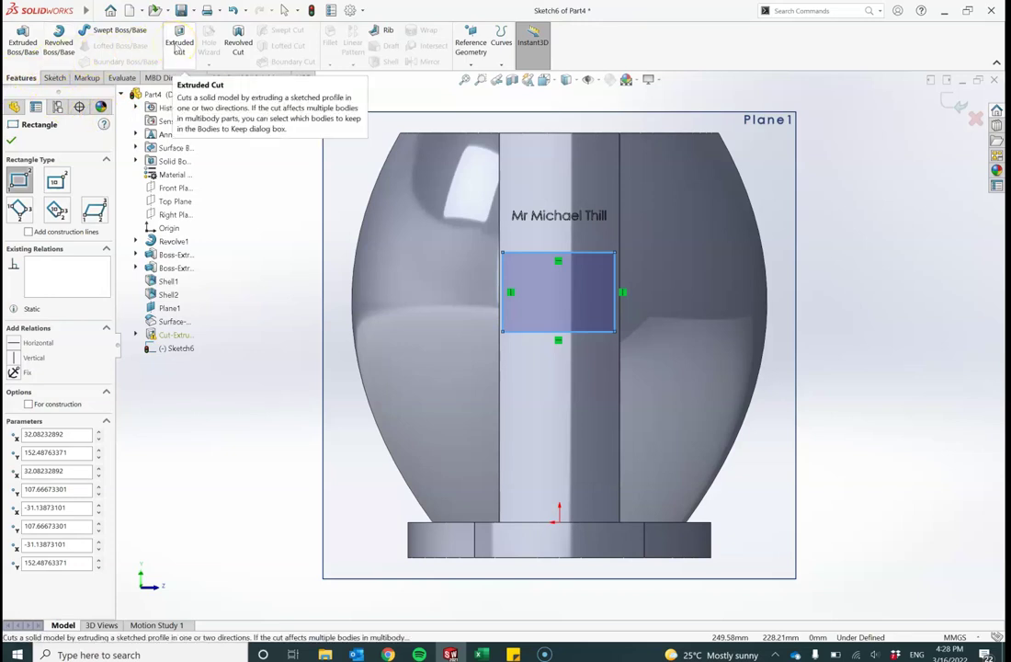
{"action": "left_click", "coordinate": [179, 44]}
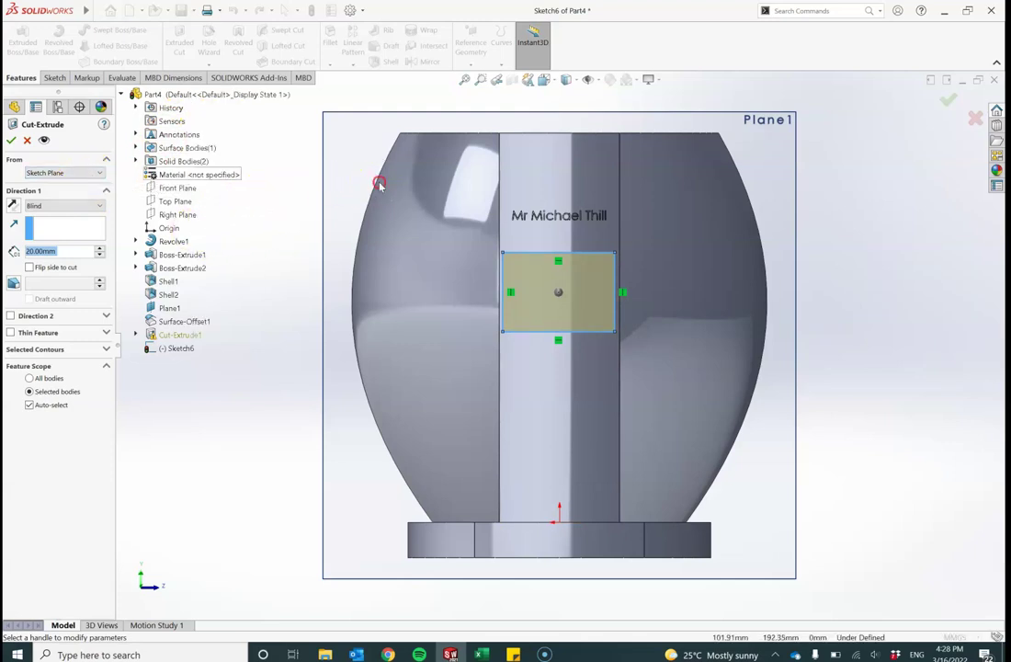
{"action": "middle_click_drag", "start_coordinate": [384, 185], "coordinate": [378, 305]}
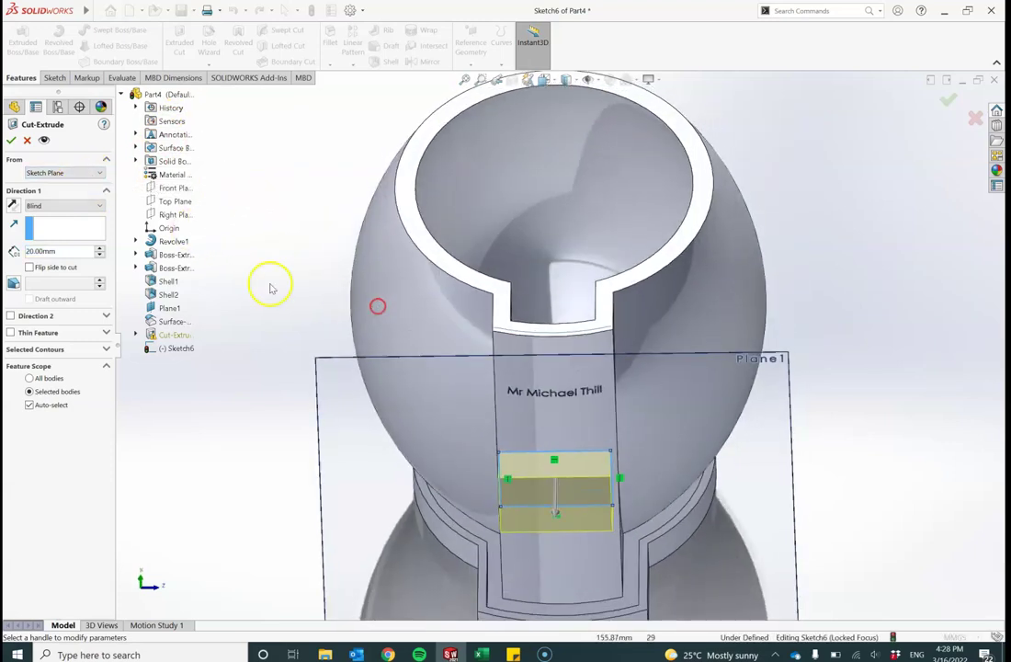
{"action": "left_click", "coordinate": [13, 206]}
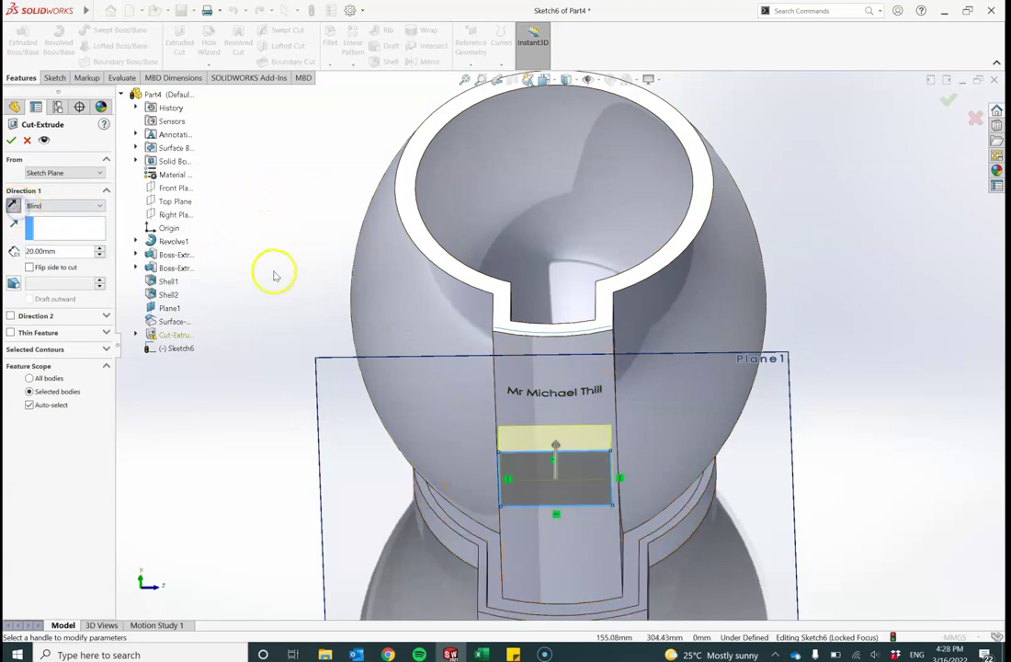
{"action": "mouse_move", "coordinate": [272, 310]}
{"action": "middle_mouse_down"}
{"action": "mouse_move", "coordinate": [289, 227]}
{"action": "mouse_move", "coordinate": [273, 183]}
{"action": "middle_mouse_up"}
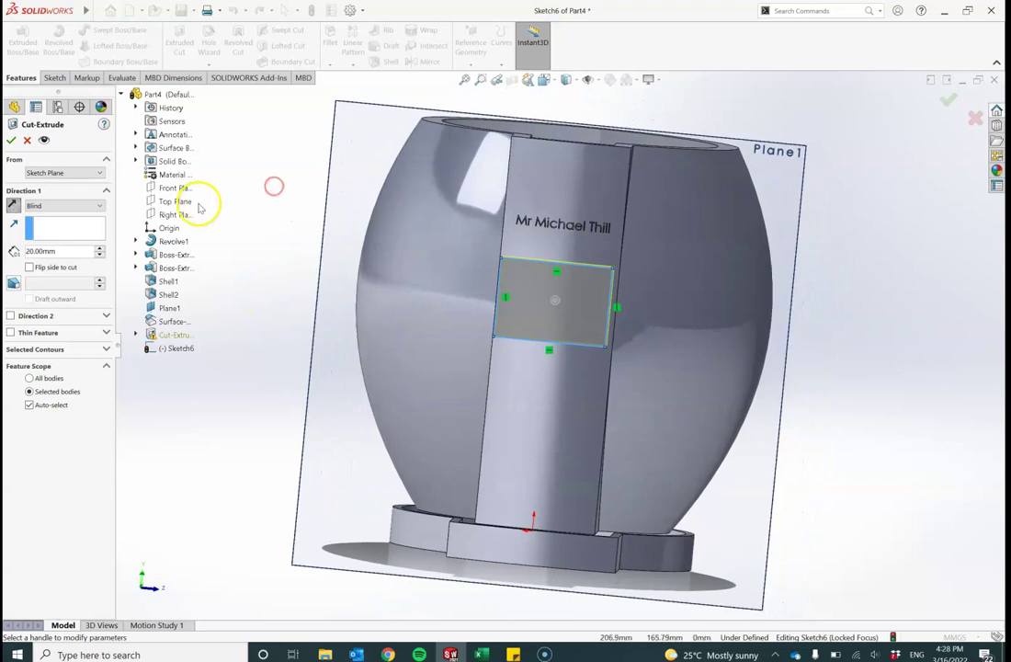
Step: Set the cut's end condition to Up To Surface at Surface-Offset1 and accept it as Cut-Extrude2
{"action": "left_click", "coordinate": [79, 210]}
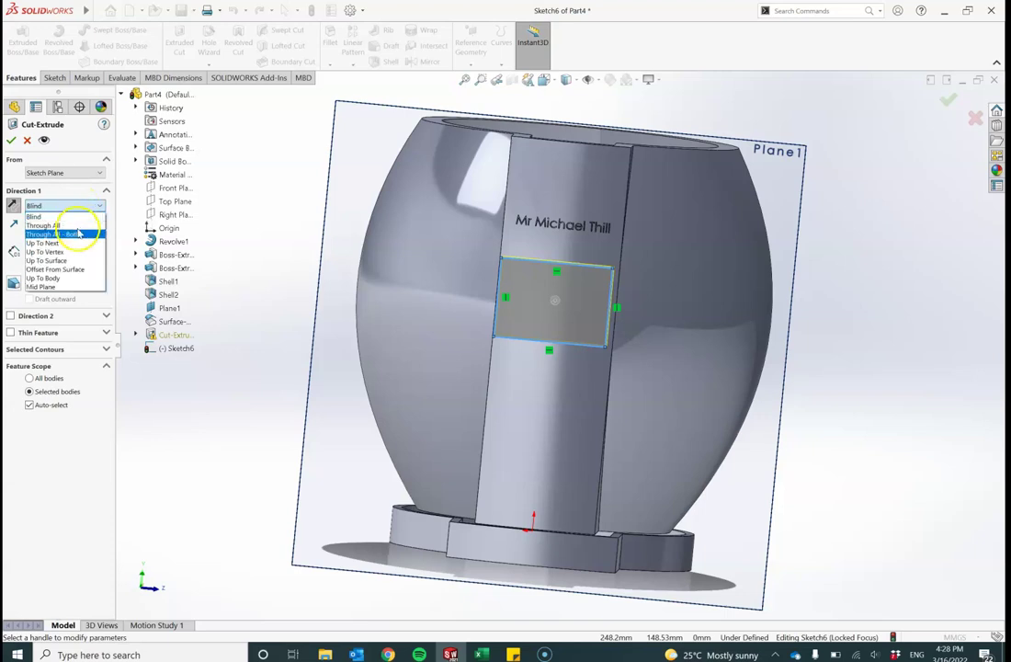
{"action": "left_click", "coordinate": [75, 261]}
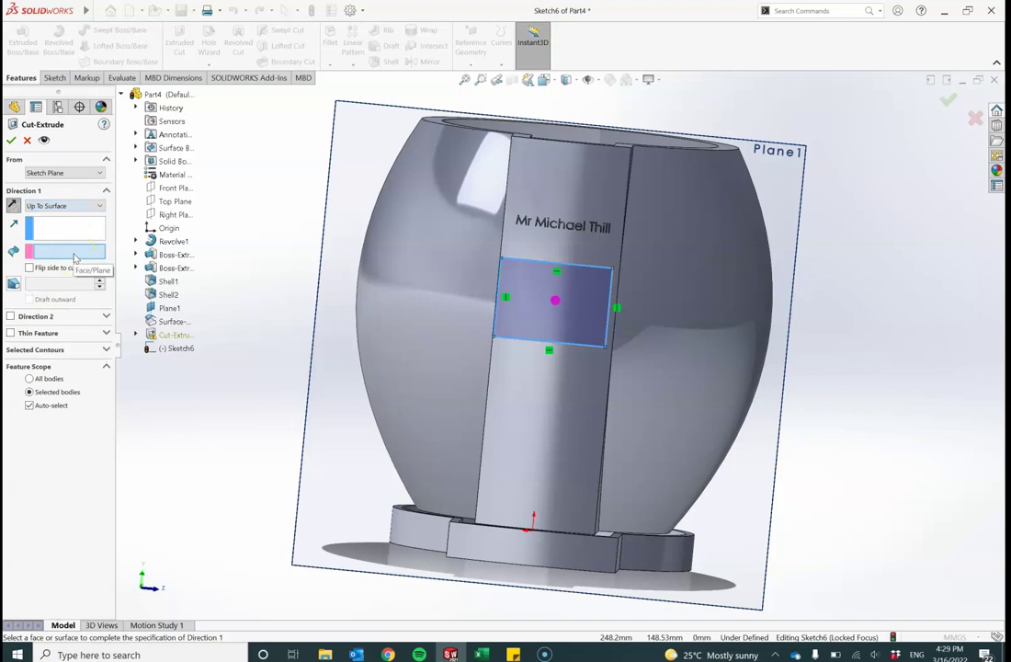
{"action": "left_click", "coordinate": [74, 255]}
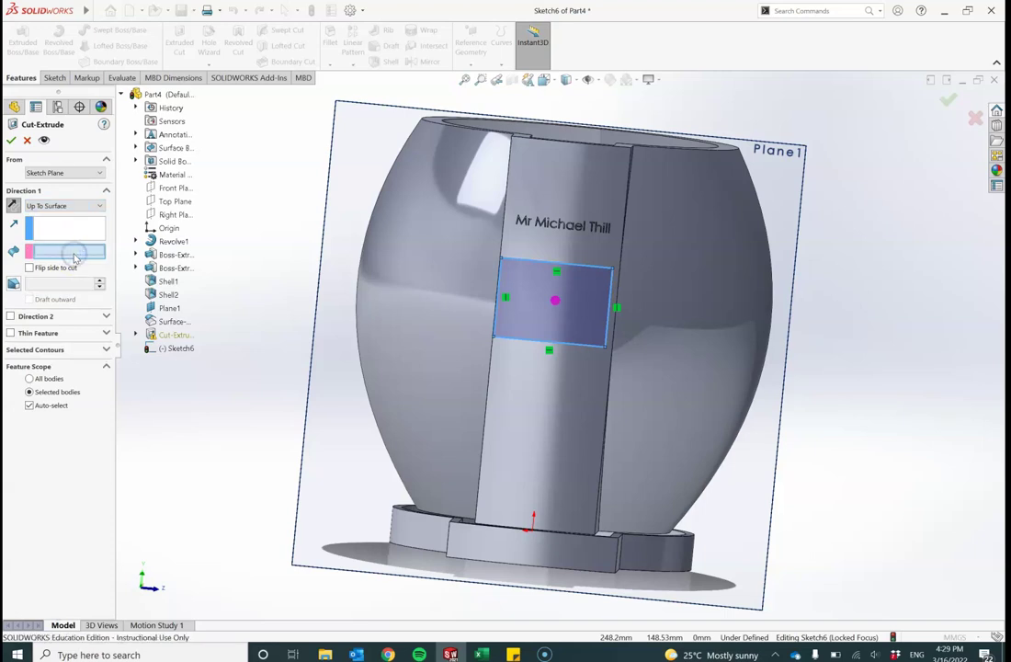
{"action": "left_click", "coordinate": [169, 322]}
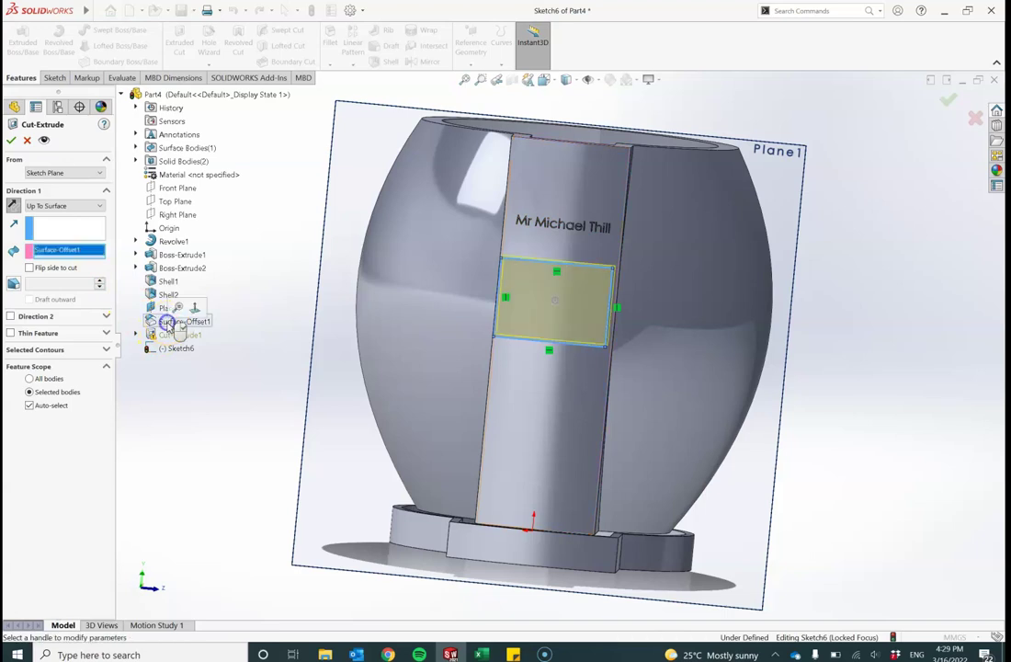
{"action": "left_click", "coordinate": [11, 141]}
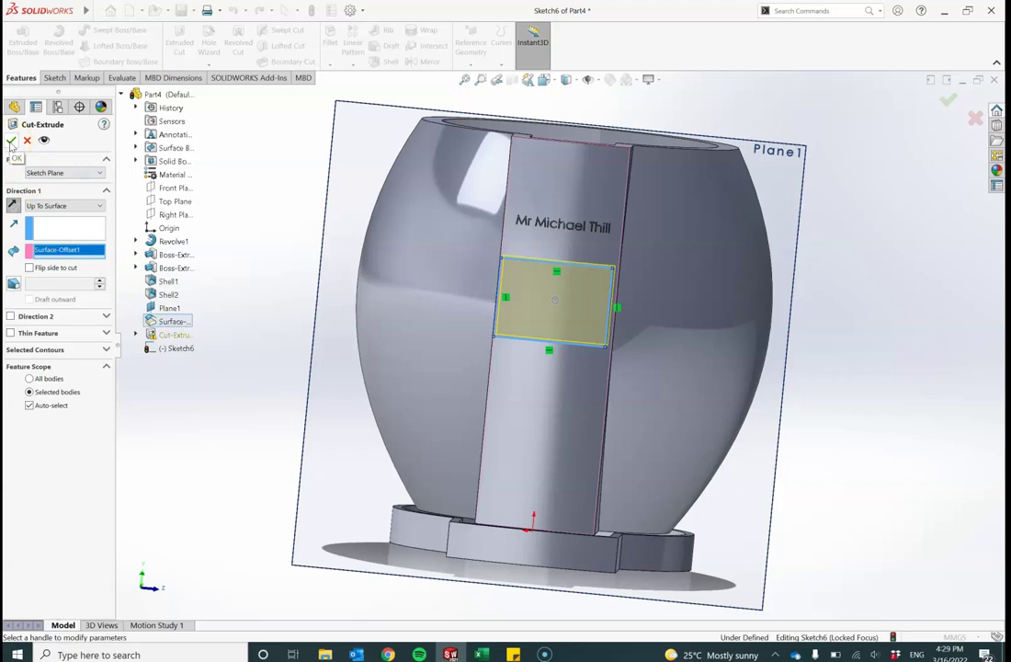
{"action": "left_click", "coordinate": [11, 141]}
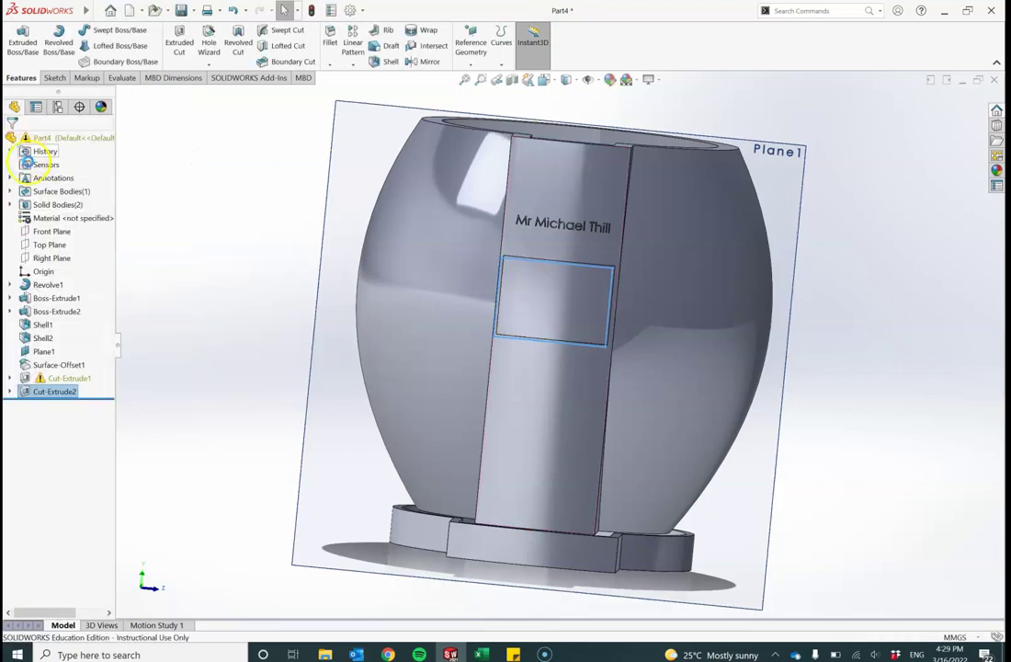
{"action": "middle_click_drag", "start_coordinate": [366, 248], "coordinate": [387, 301]}
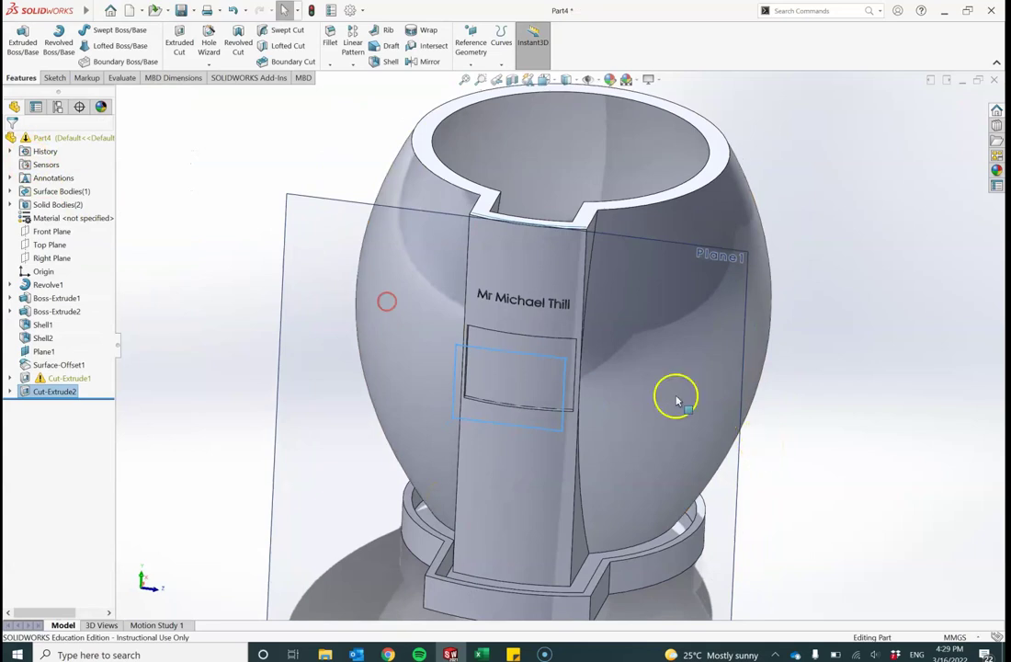
{"action": "scroll", "coordinate": [558, 358], "scroll_direction": "down", "scroll_amount": 6}
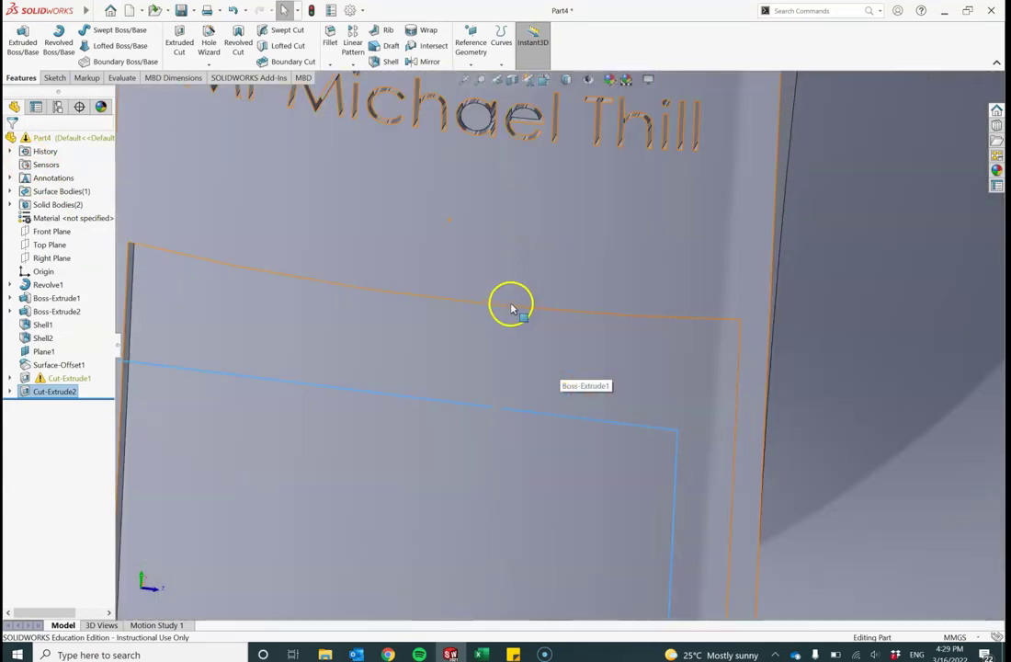
{"action": "scroll", "coordinate": [511, 309], "scroll_direction": "up", "scroll_amount": 3}
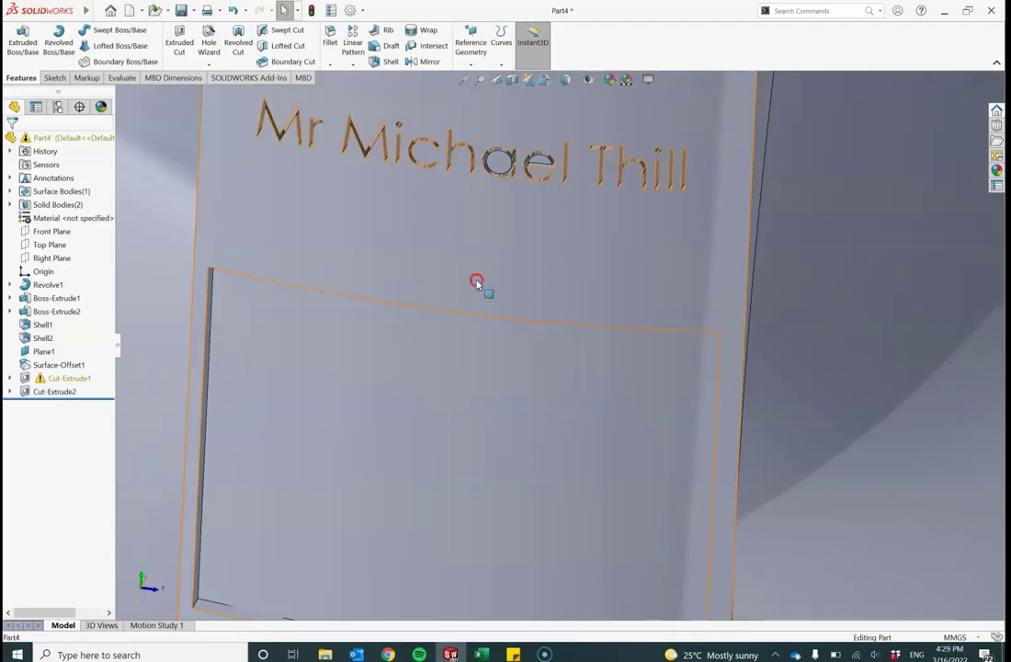
{"action": "middle_click_drag", "start_coordinate": [477, 280], "coordinate": [439, 170]}
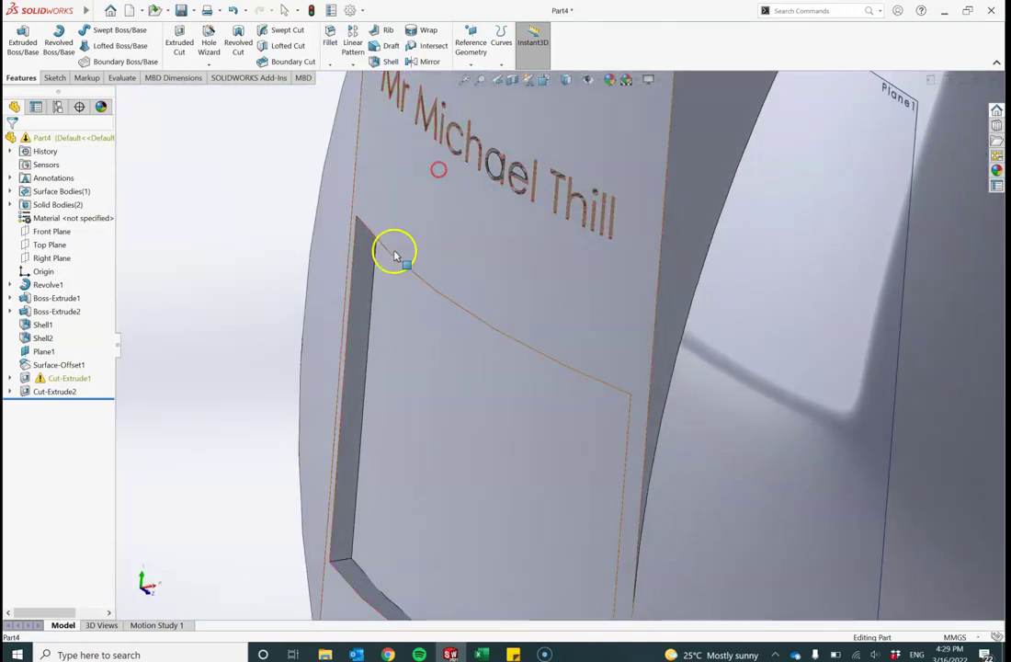
{"action": "scroll", "coordinate": [395, 259], "scroll_direction": "down", "scroll_amount": 3}
{"action": "scroll", "coordinate": [827, 406], "scroll_direction": "up", "scroll_amount": 5}
{"action": "scroll", "coordinate": [649, 402], "scroll_direction": "down", "scroll_amount": 4}
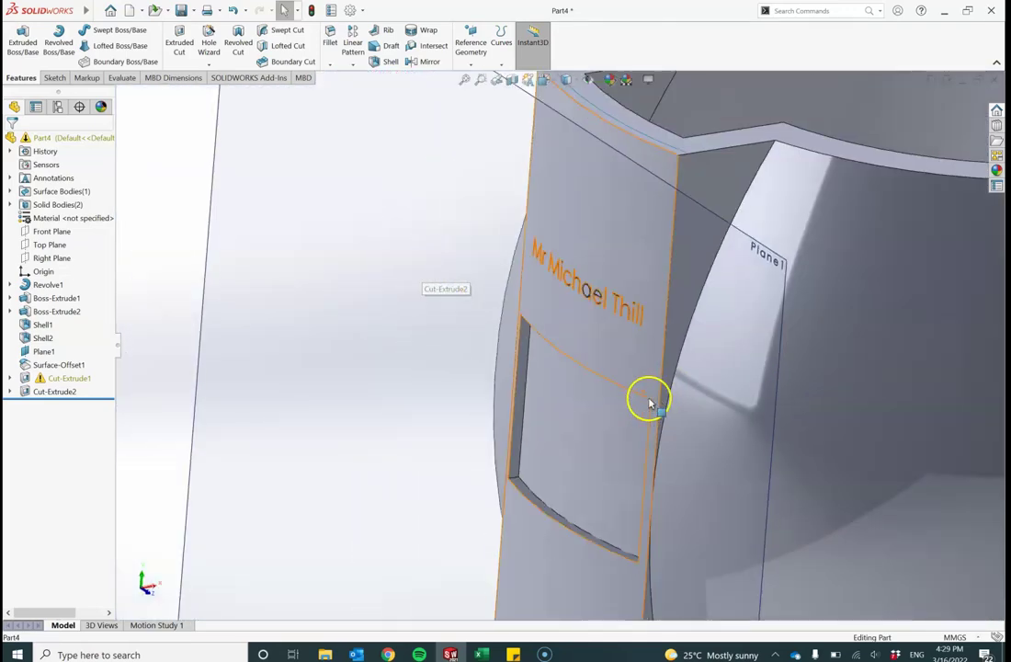
{"action": "middle_click_drag", "start_coordinate": [594, 437], "coordinate": [624, 426]}
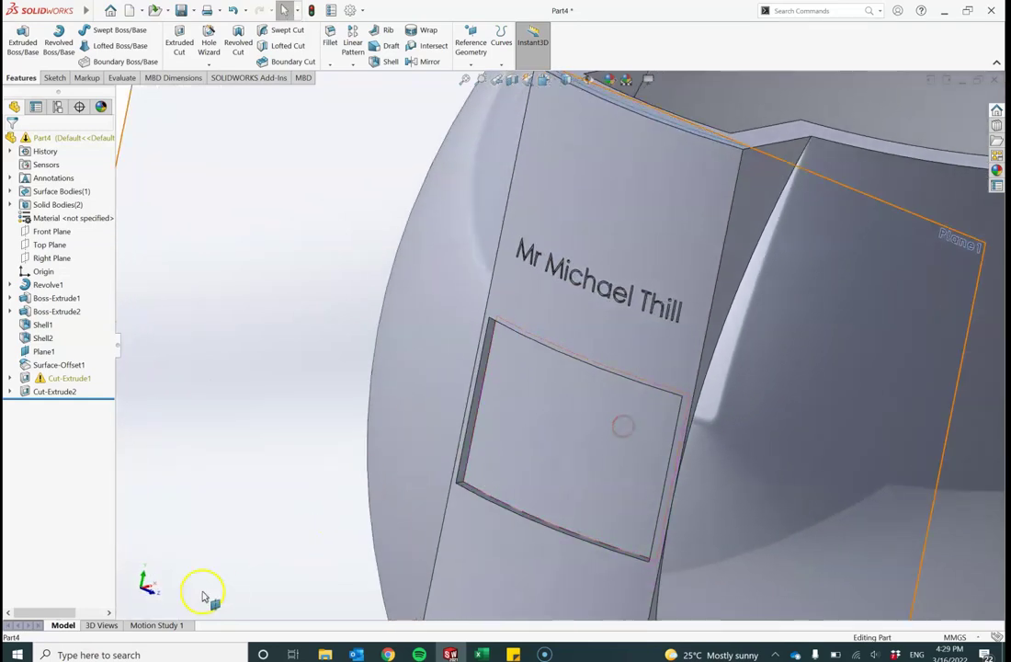